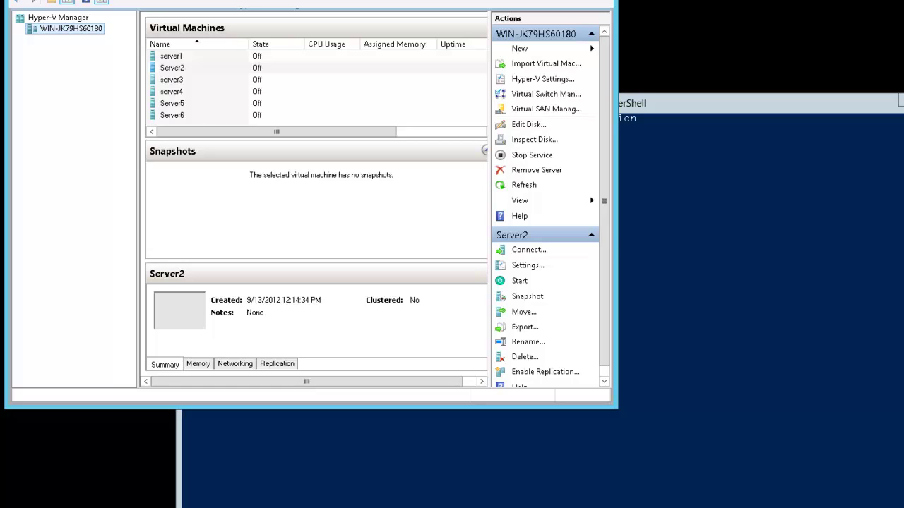
Open the Add Roles and Features wizard and advance to Server Roles for the local server.
mouse_move(88, 505)
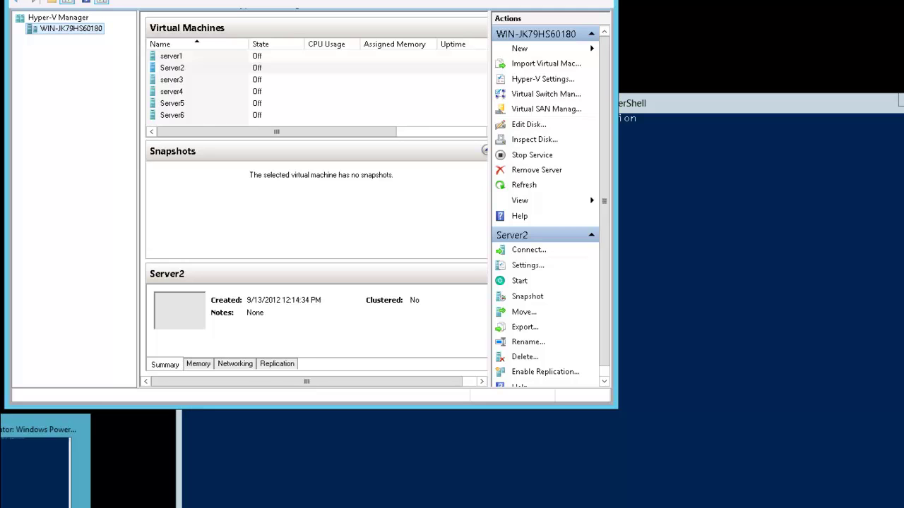
click(22, 505)
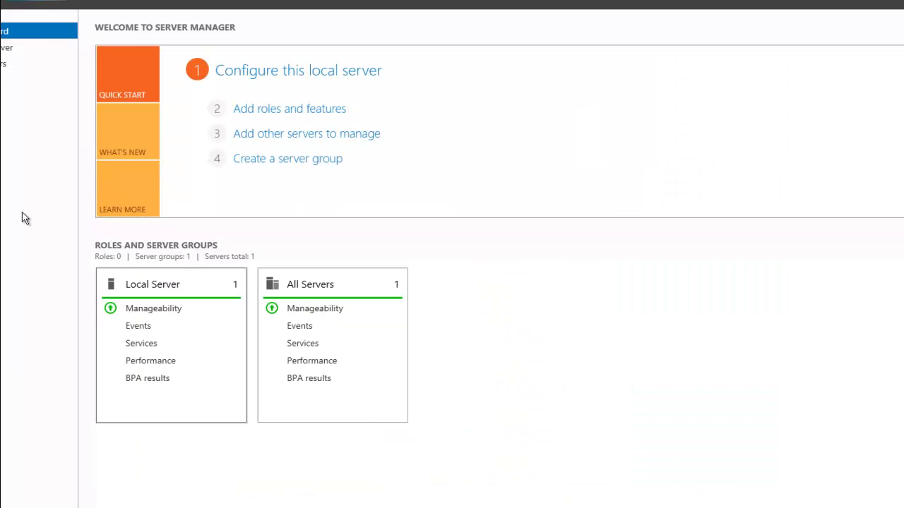
click(304, 111)
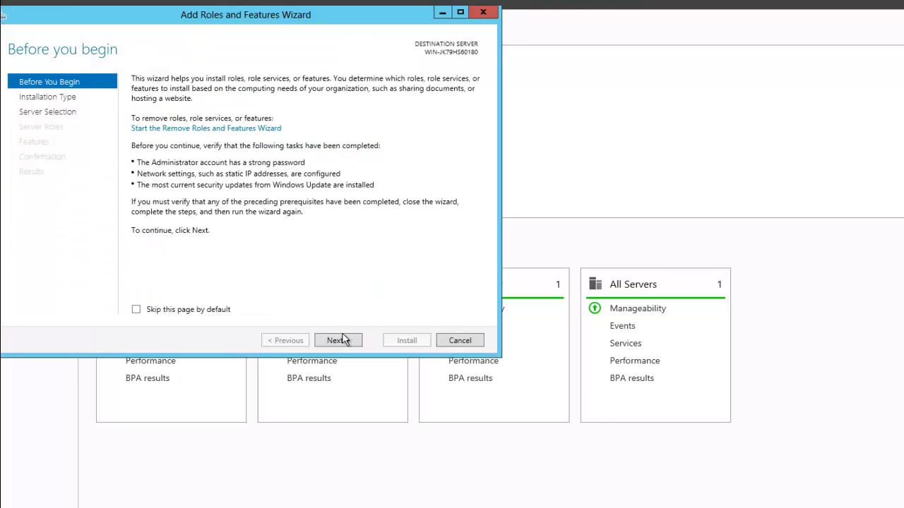
click(338, 341)
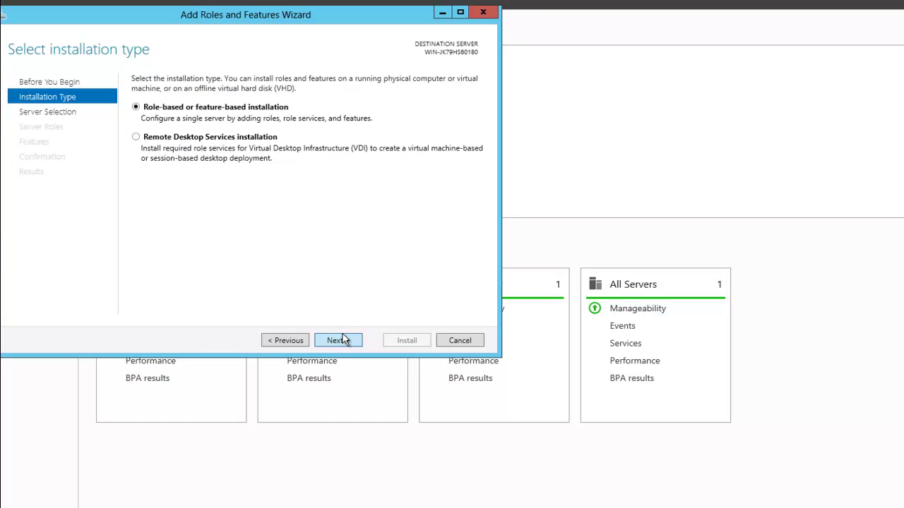
click(342, 340)
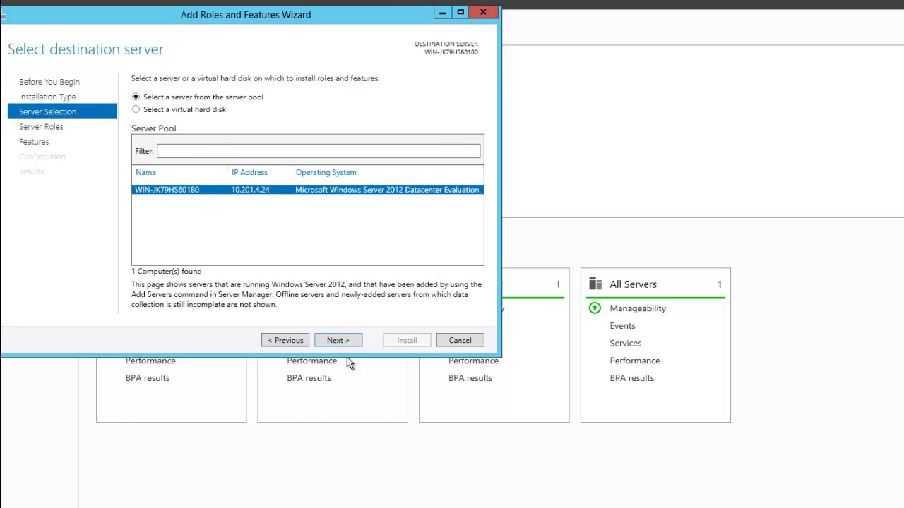
click(333, 341)
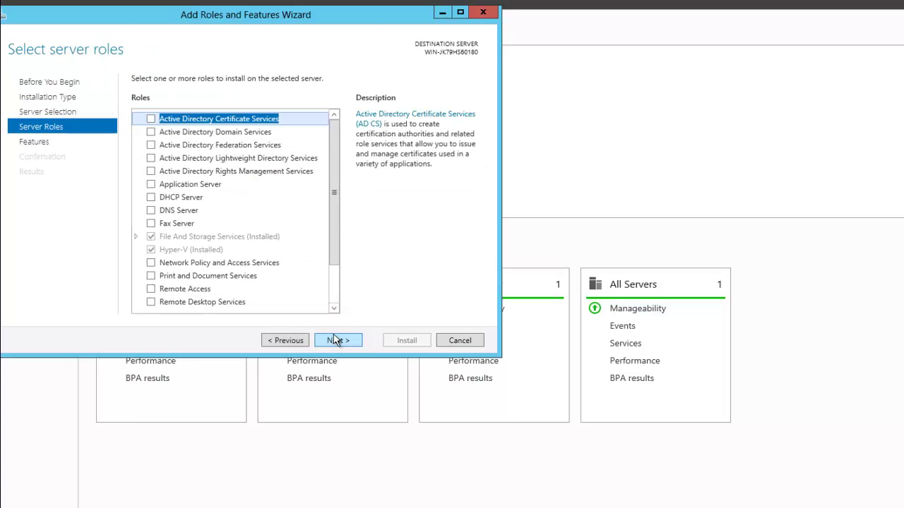
Confirm Data Deduplication is installed under File and iSCSI Services, then cancel the wizard.
drag(333, 205, 334, 238)
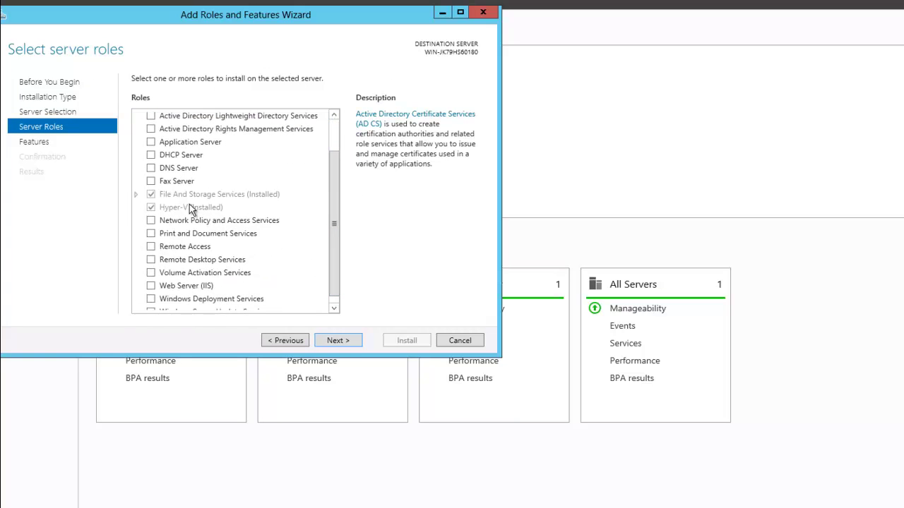
click(136, 194)
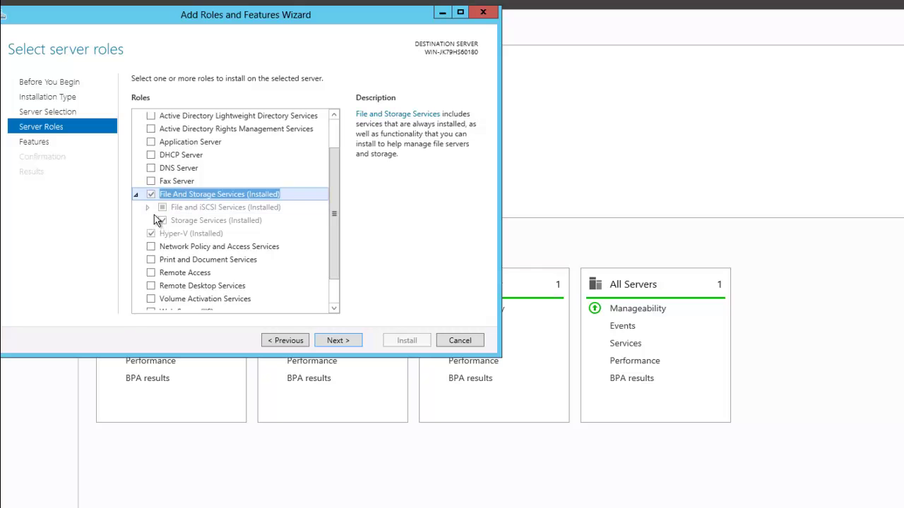
click(149, 210)
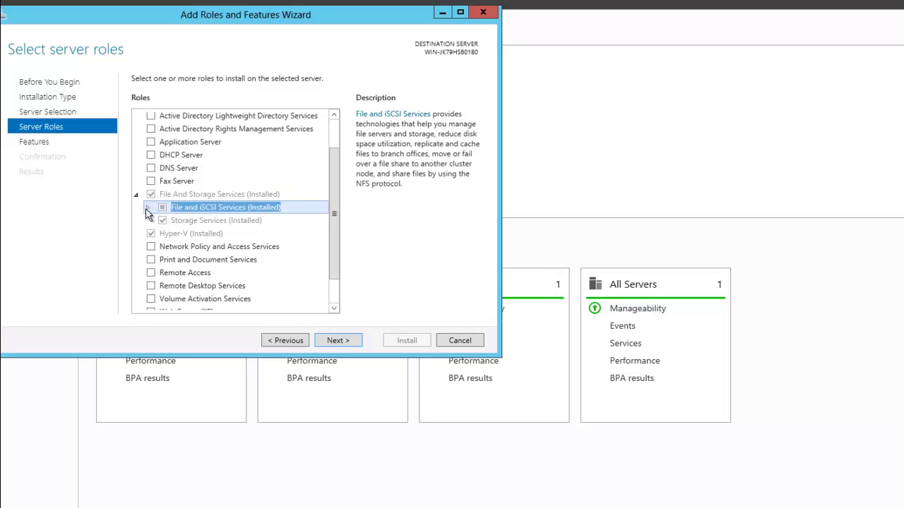
click(147, 209)
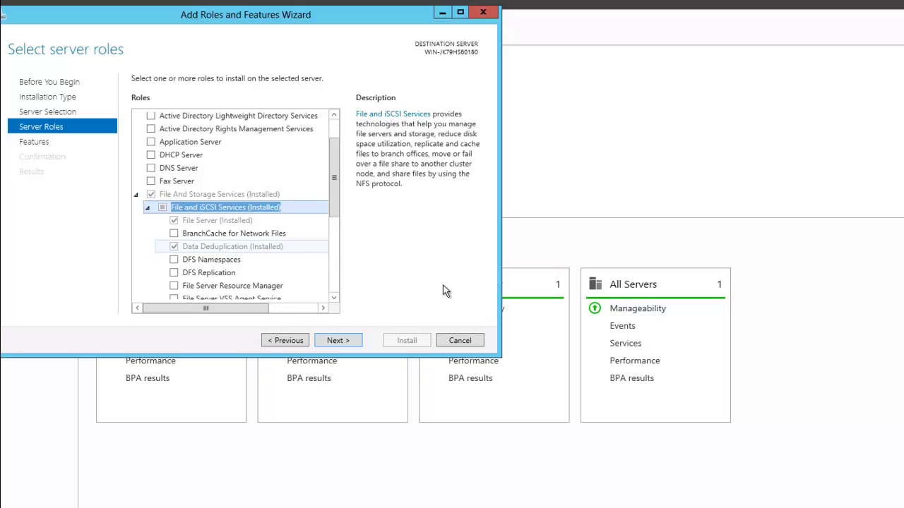
click(460, 341)
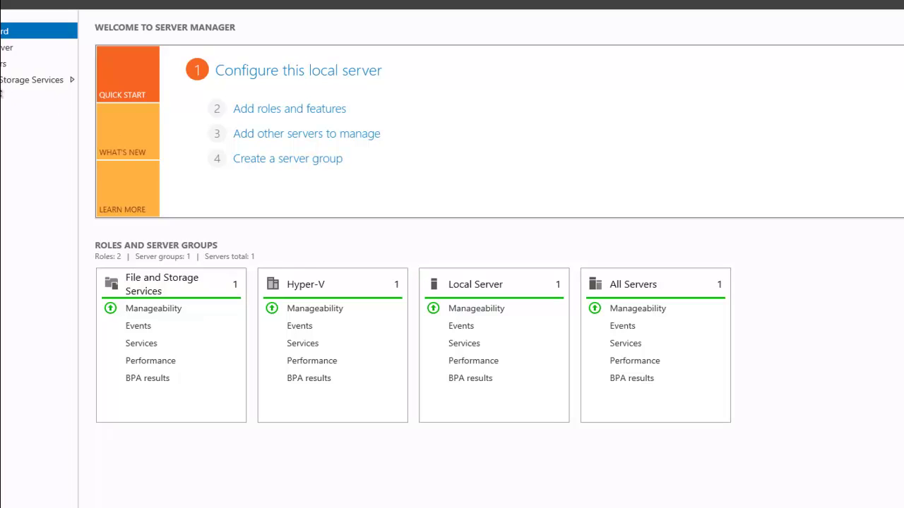
Open the File and Storage Services Volumes page and select volume E: to see its disk.
click(62, 81)
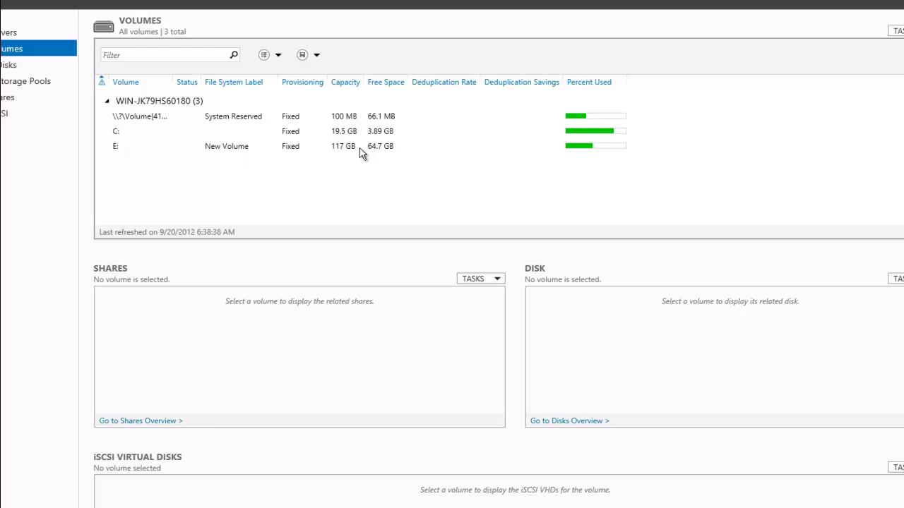
click(241, 152)
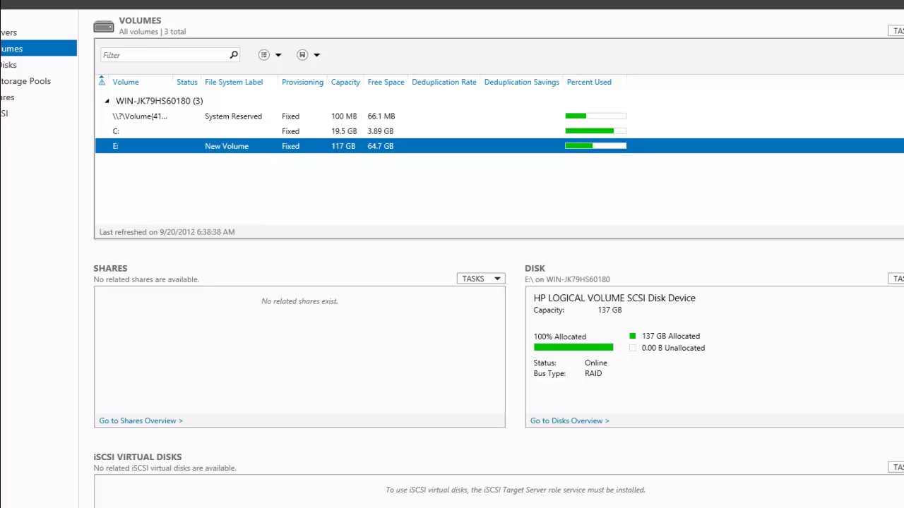
Browse to E:\Hyper-V\Virtual Hard Disks and select the six VHDs, totalling 52.2 GB.
key(super+e)
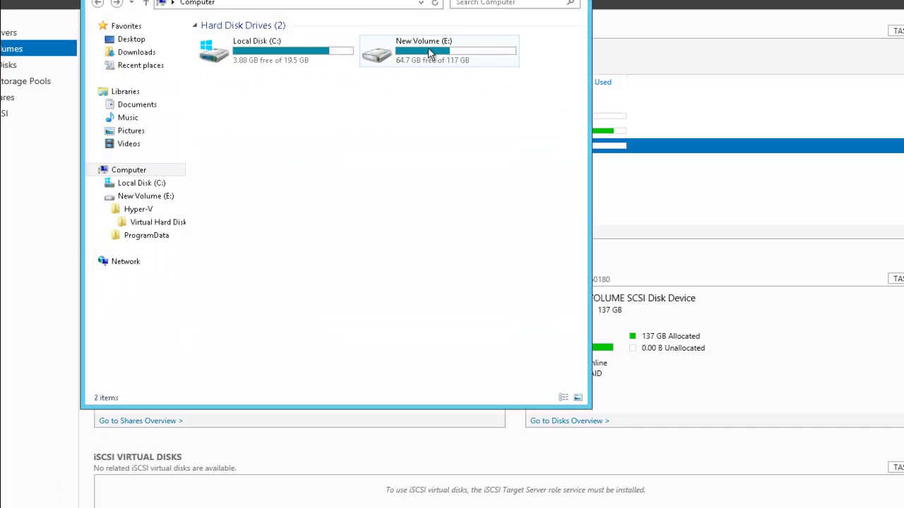
double_click(451, 49)
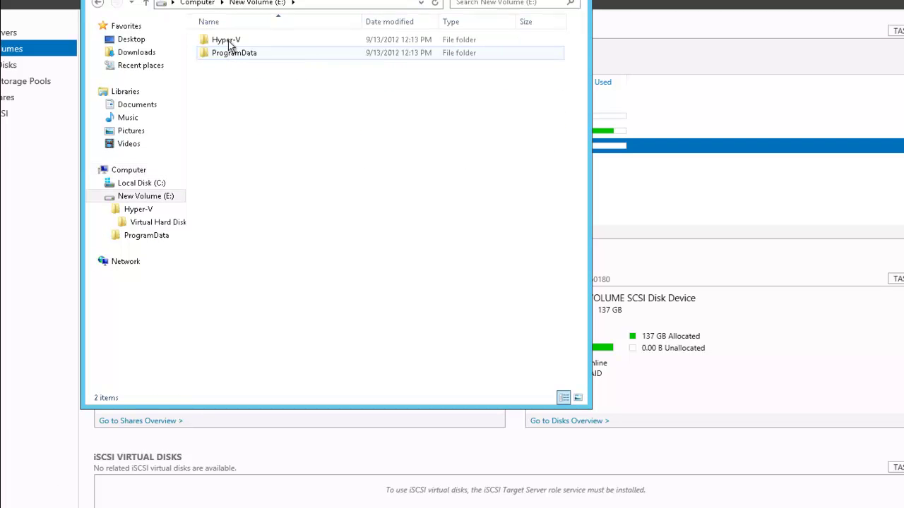
click(227, 40)
double_click(227, 41)
double_click(230, 43)
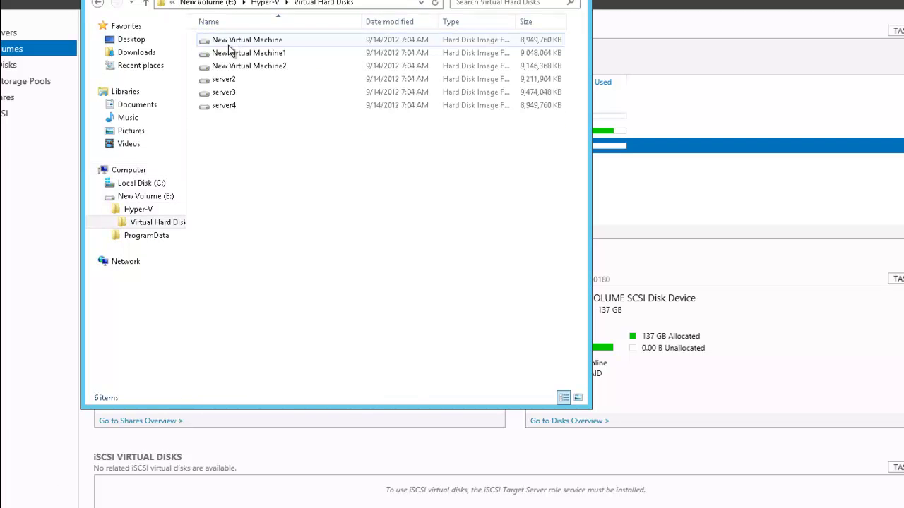
drag(302, 163, 209, 29)
click(276, 213)
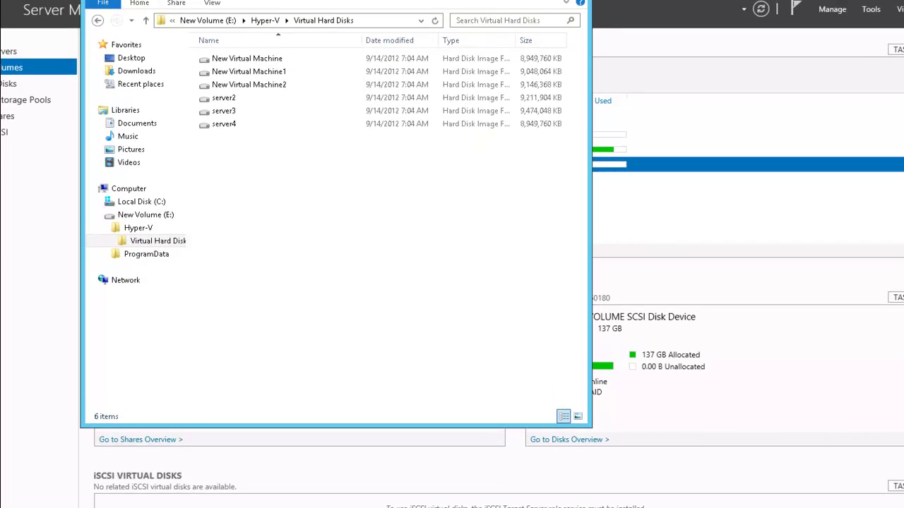
Navigate File Explorer back to Computer and minimize it to reveal the volumes list.
drag(473, 4, 519, 49)
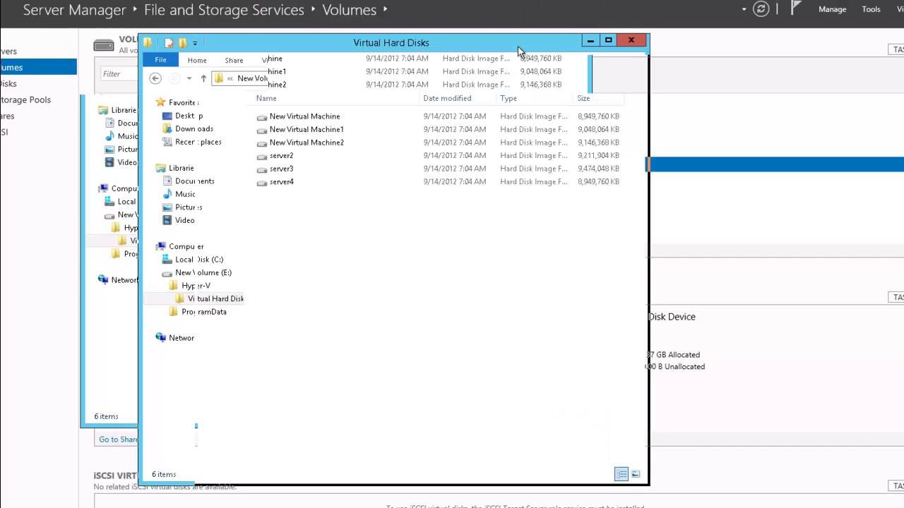
click(156, 79)
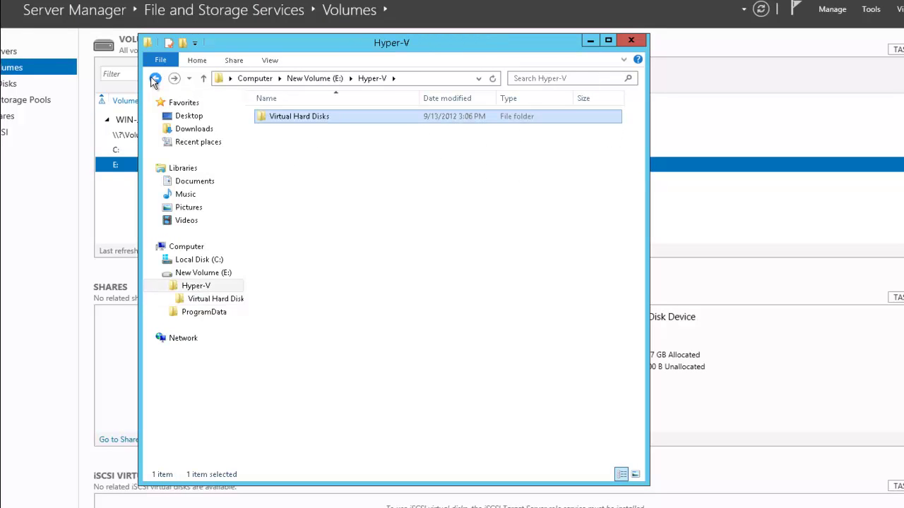
click(156, 81)
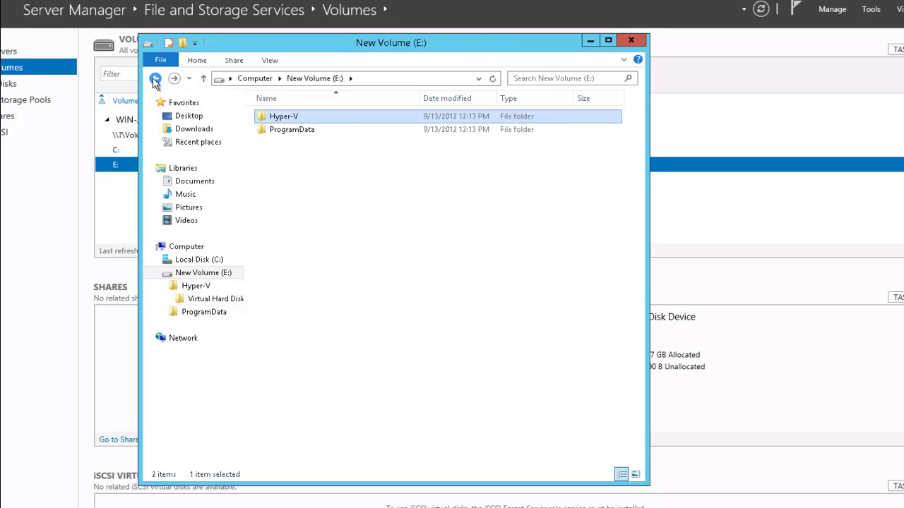
click(155, 81)
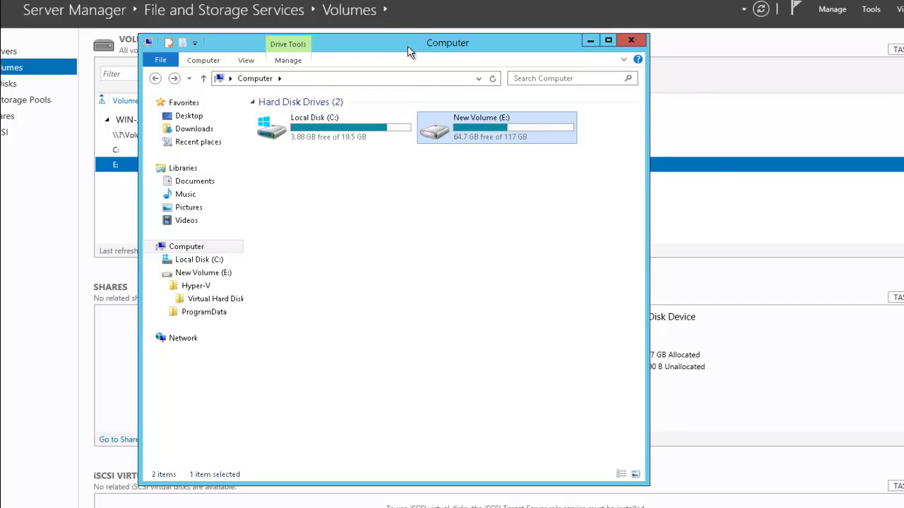
drag(409, 49, 486, 89)
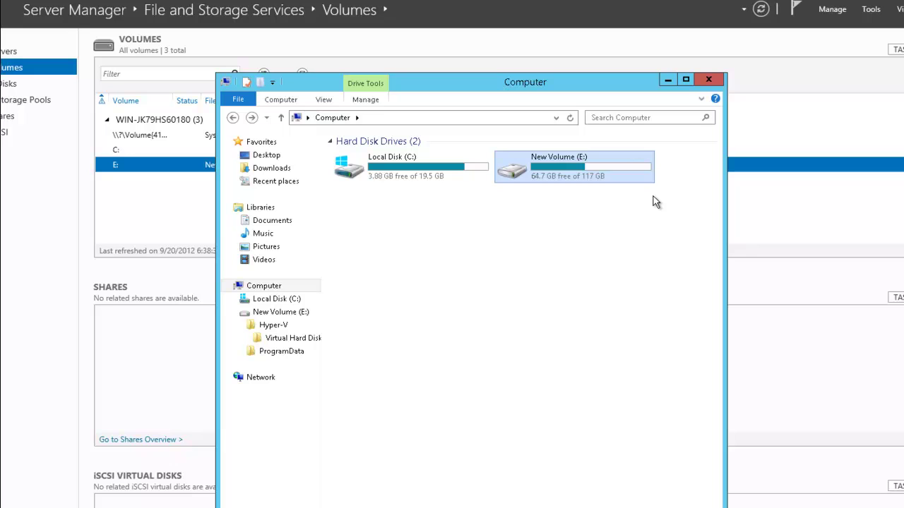
click(668, 81)
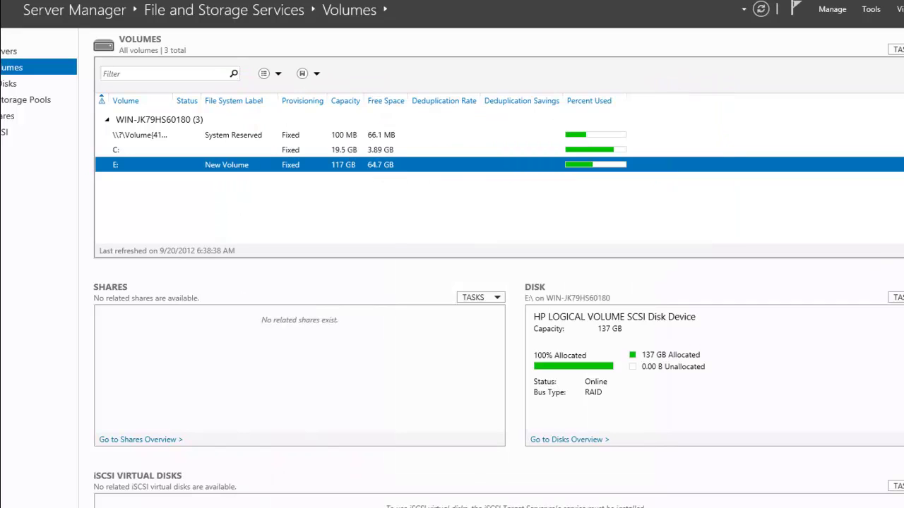
Enable data deduplication on E: for files older than 0 days, leaving the schedule unchanged.
right_click(232, 168)
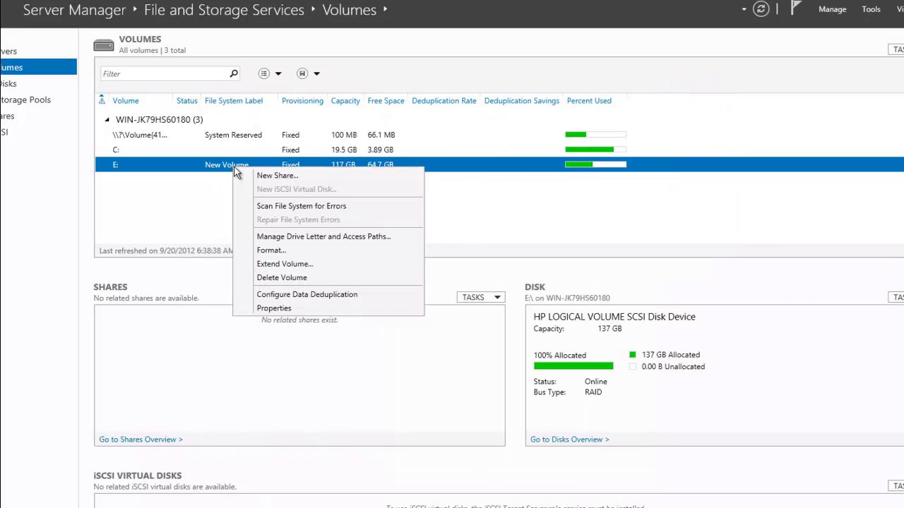
click(297, 296)
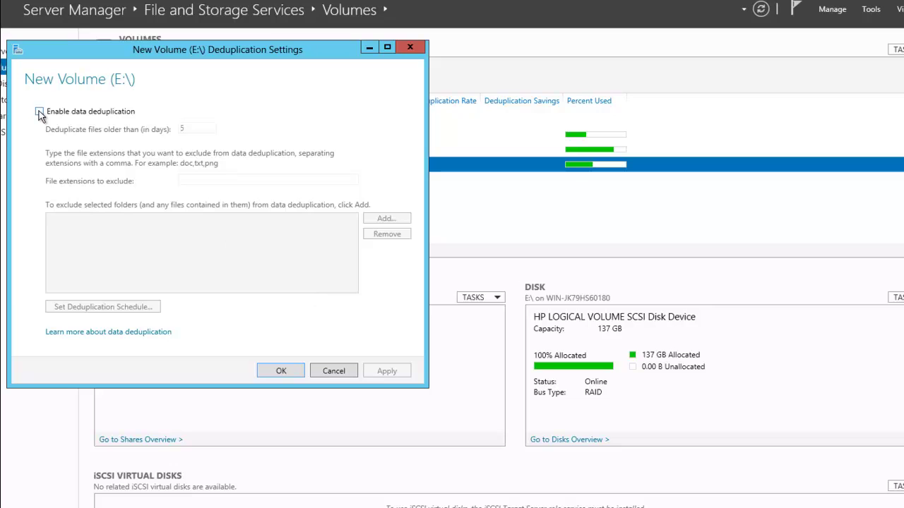
click(39, 113)
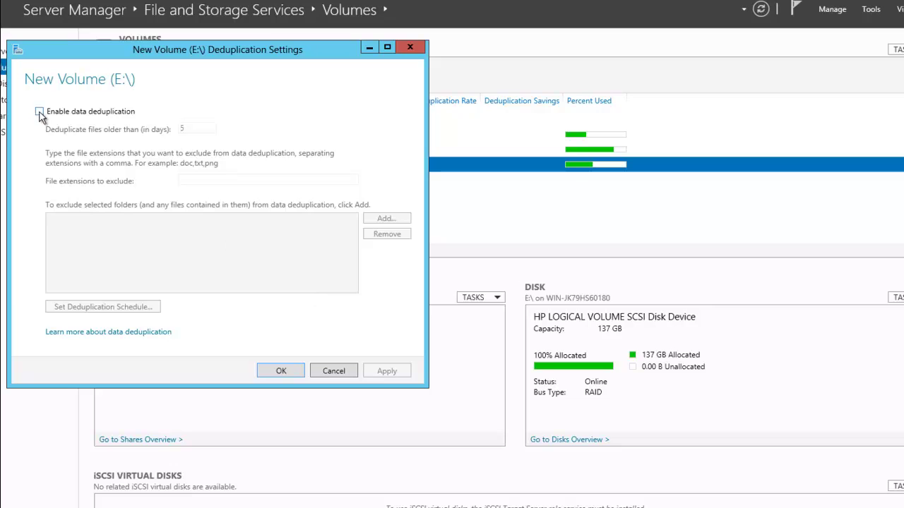
double_click(202, 128)
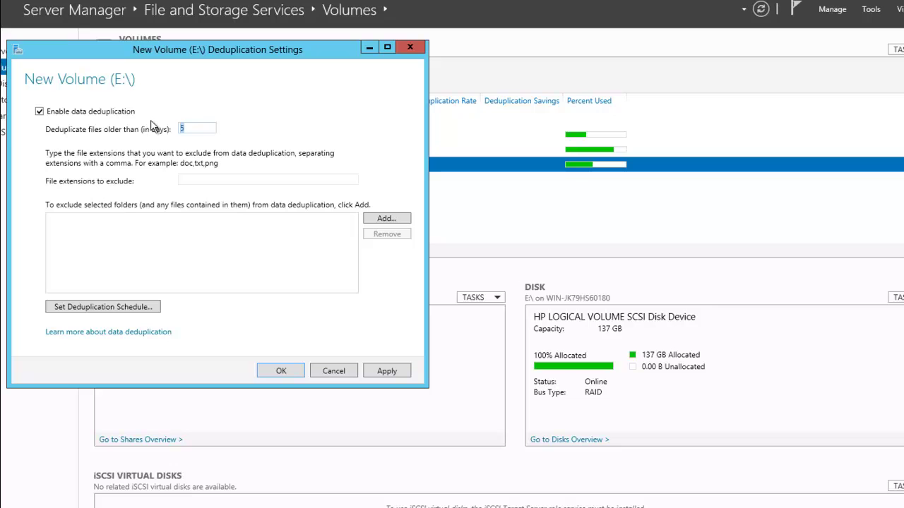
text(0)
click(126, 310)
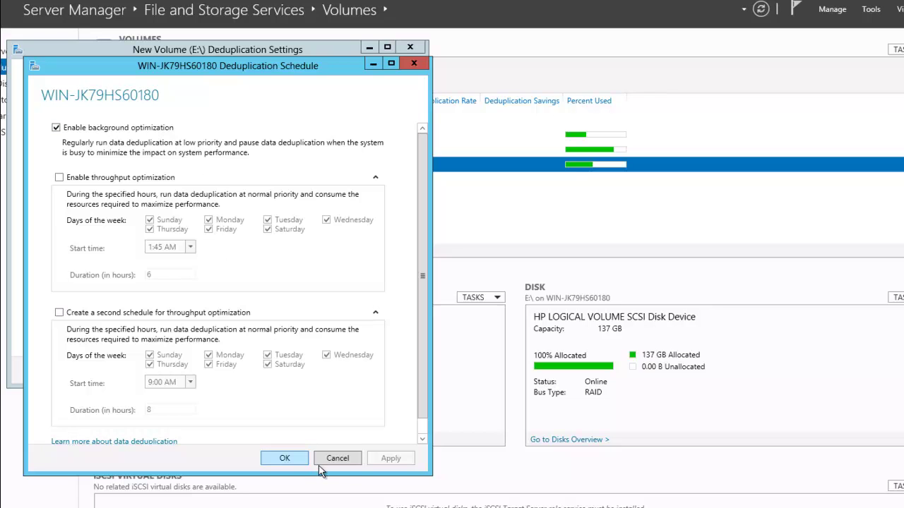
click(342, 460)
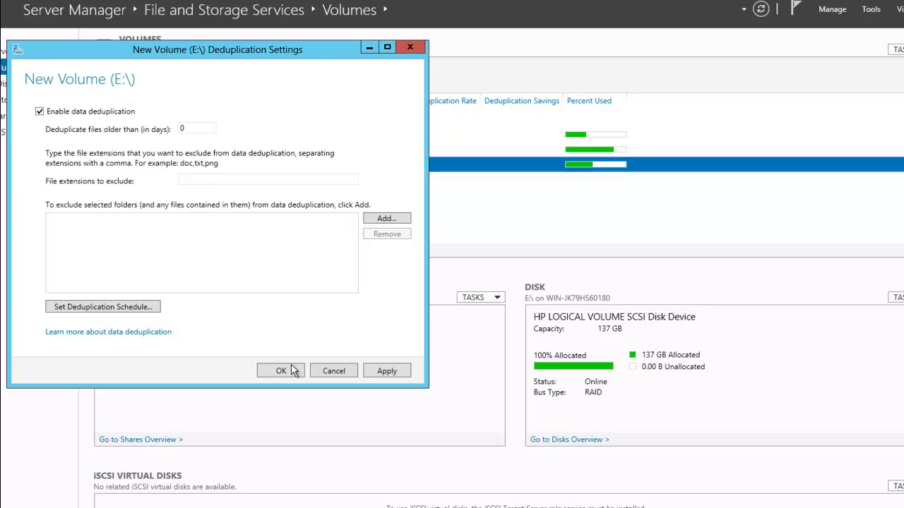
click(388, 370)
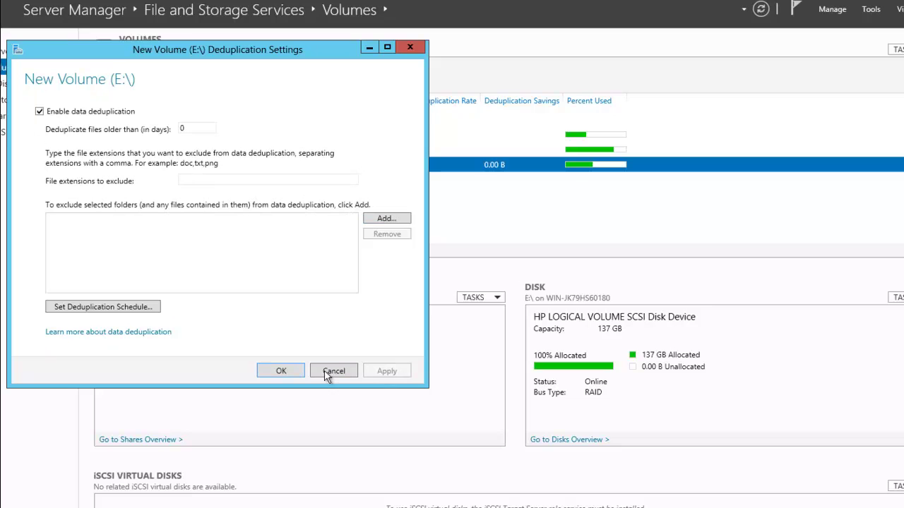
click(281, 371)
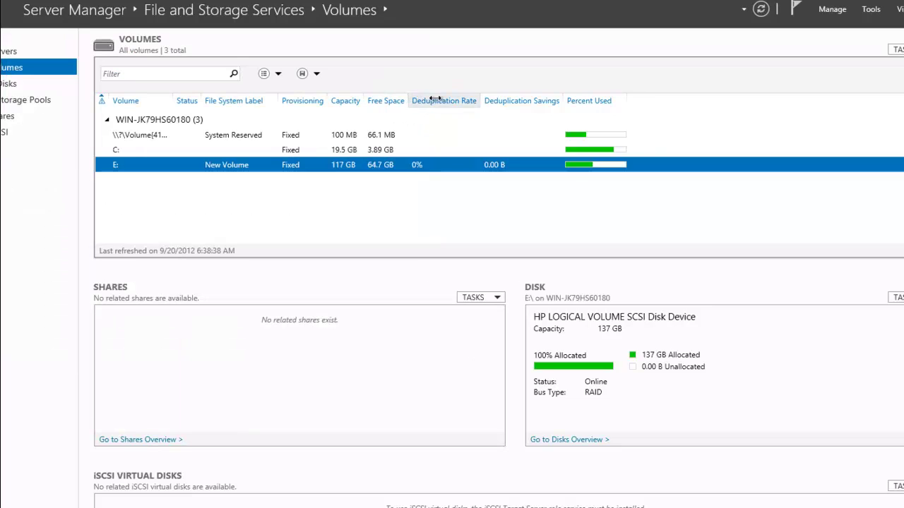
Run Start-DedupJob -Volume e: -Type optimization in PowerShell to queue the job.
drag(437, 99, 470, 99)
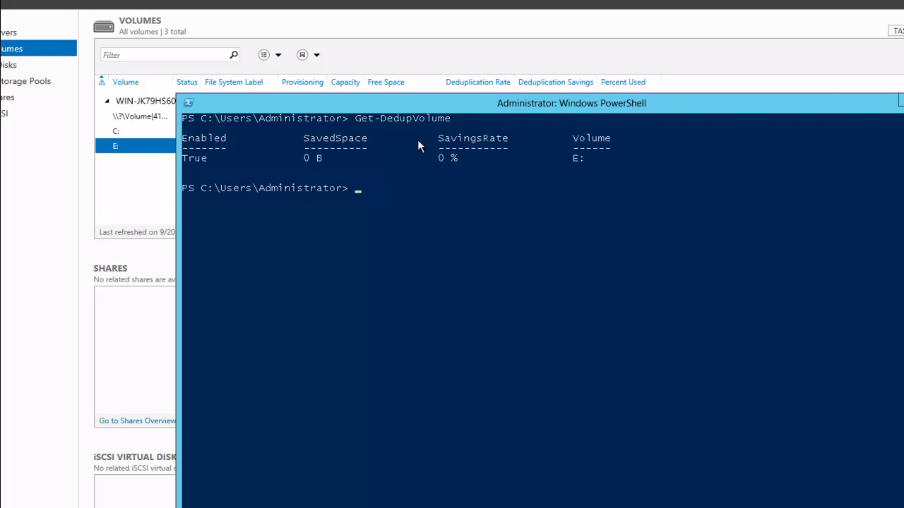
text(Start-DedupJob -Volume e: -Type optimization)
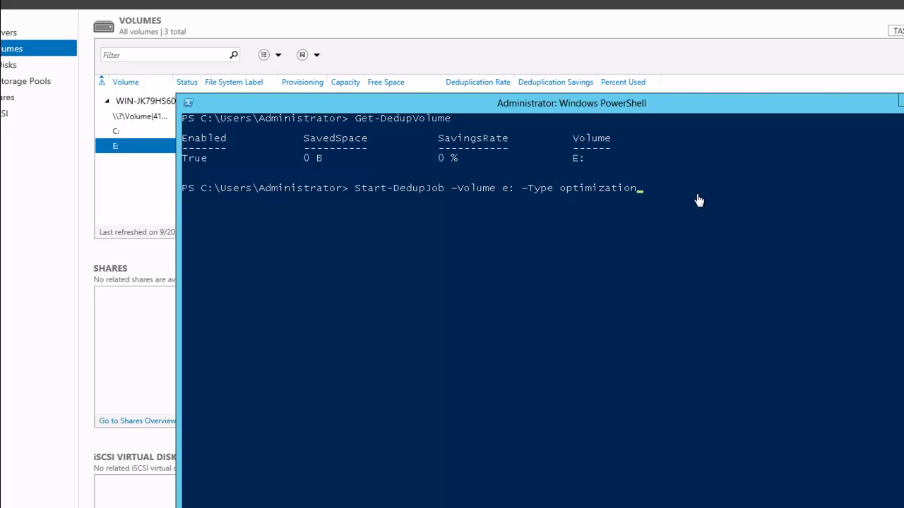
key(Return)
key(Return)
key(Return)
key(Return)
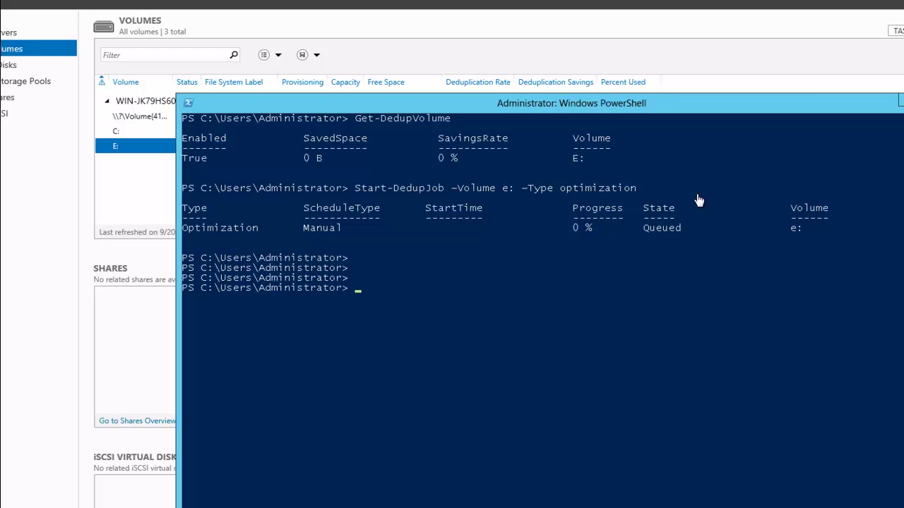
Run Get-DedupJob twice, showing E:'s optimization job Running at 0%.
text(Get-DedupJob)
key(Return)
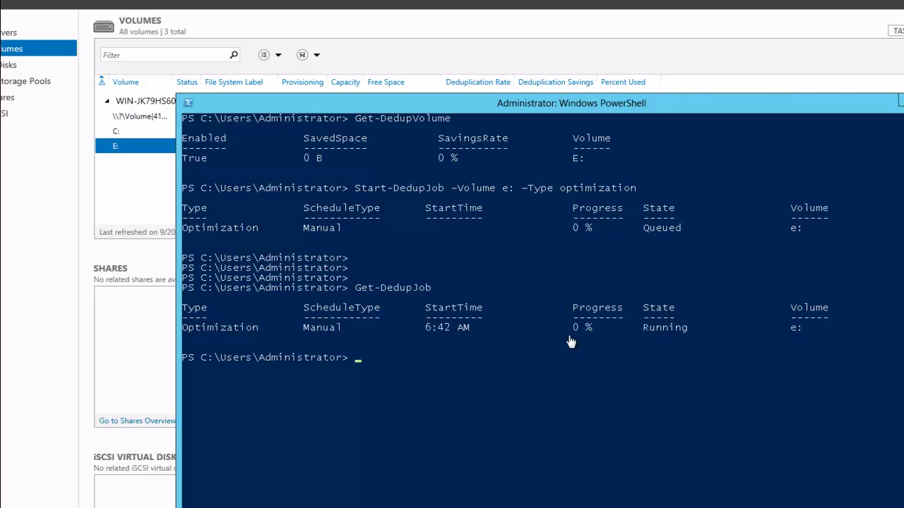
key(Up)
key(Return)
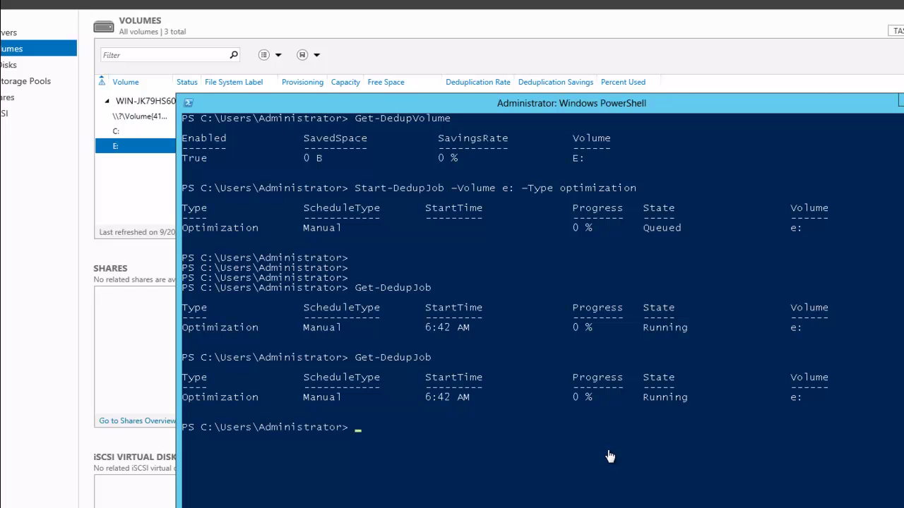
key(super+e)
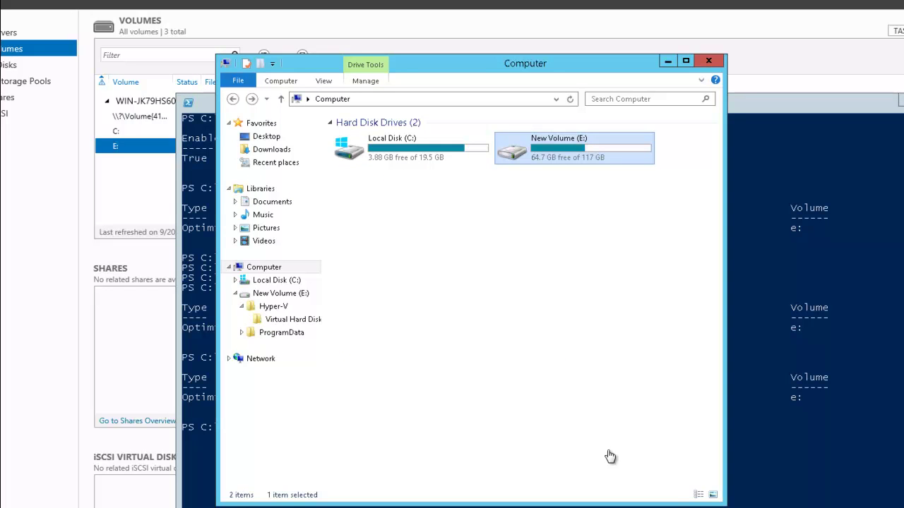
key(Return)
key(Down)
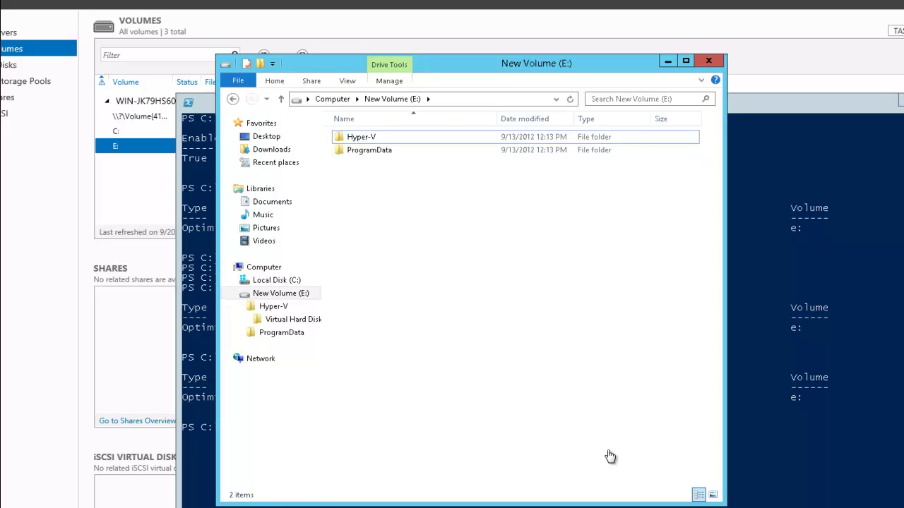
key(Return)
key(Down)
key(Return)
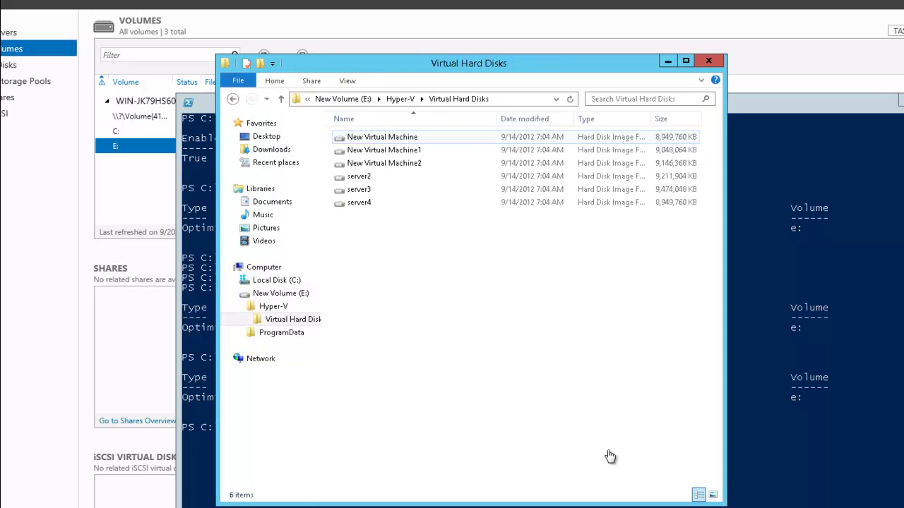
key(End)
key(Home)
key(Down)
key(Down)
key(Down)
key(Down)
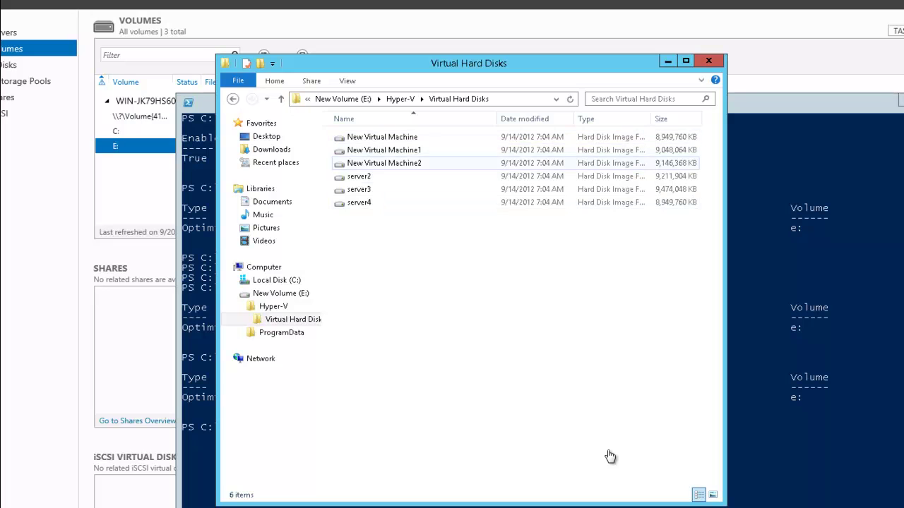
key(Down)
key(Up)
key(Up)
key(Up)
key(Up)
key(Up)
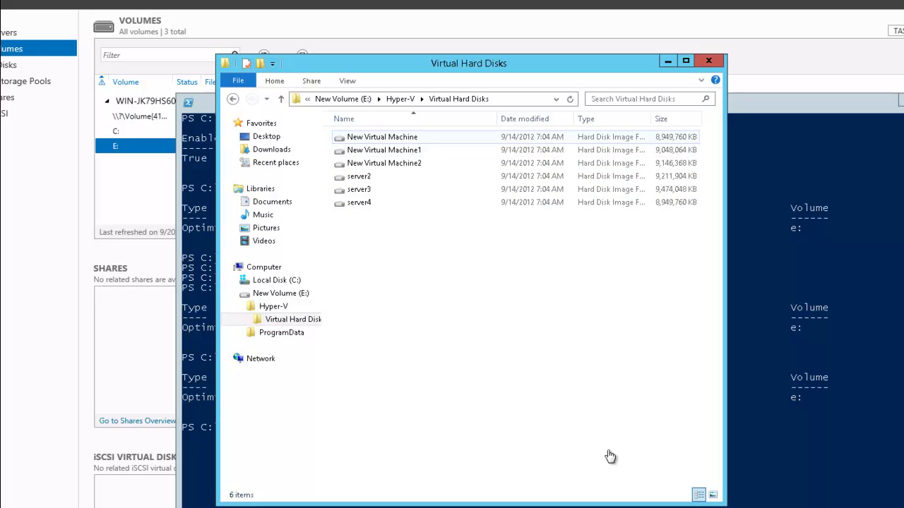
key(End)
key(Up)
key(Up)
key(Up)
key(Up)
key(Up)
key(Down)
key(Down)
key(Down)
key(Down)
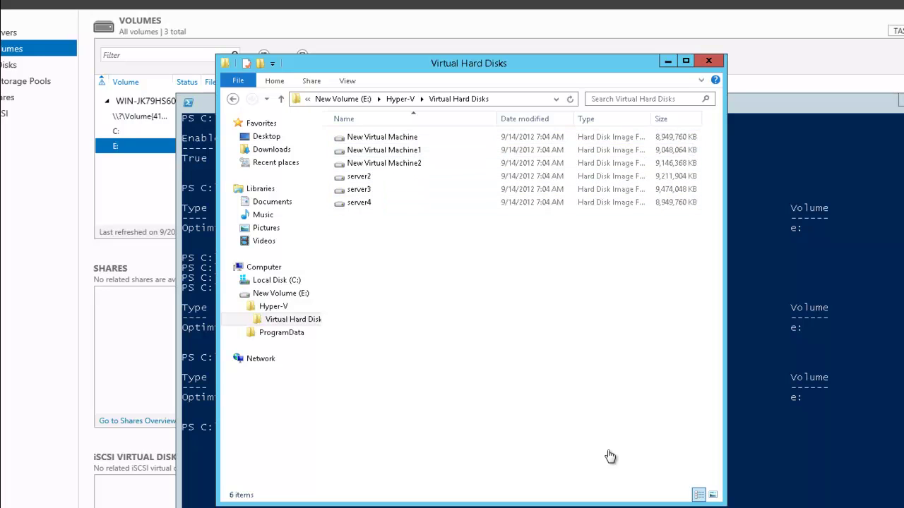
key(Down)
key(Down)
key(Down)
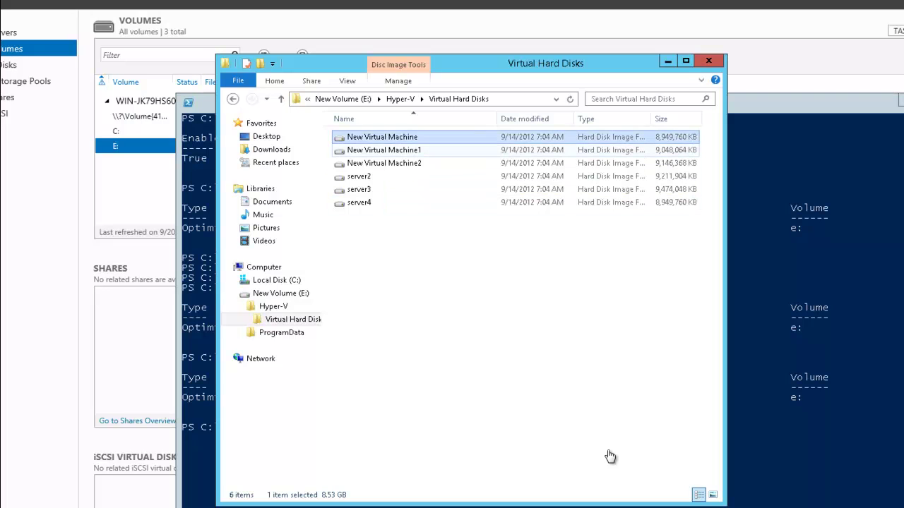
key(Down)
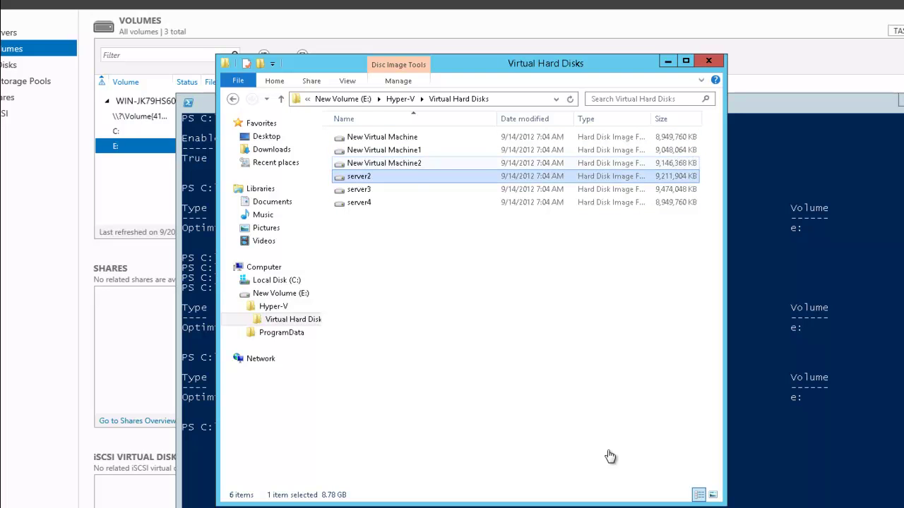
key(Up)
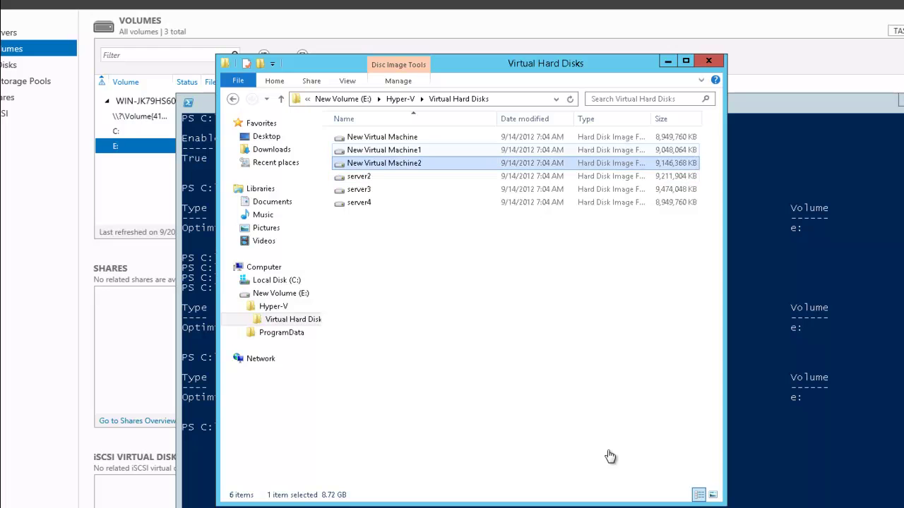
key(Up)
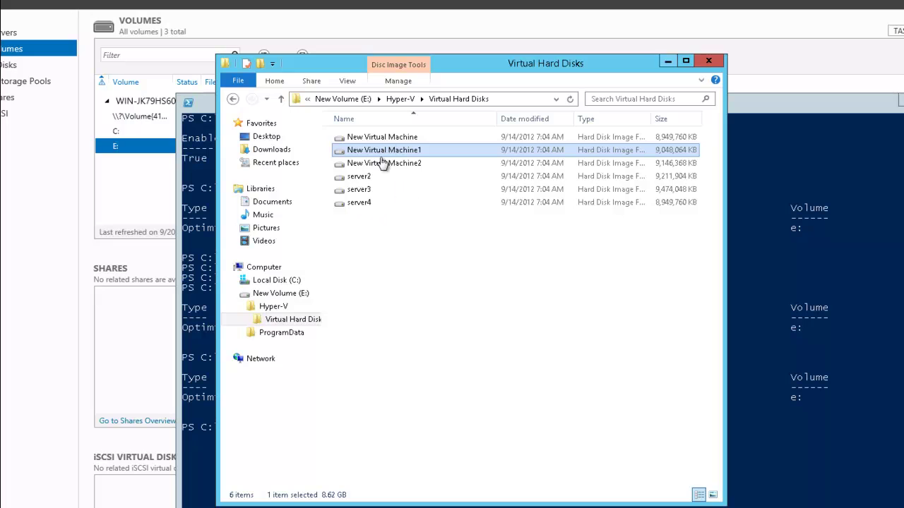
key(alt+F4)
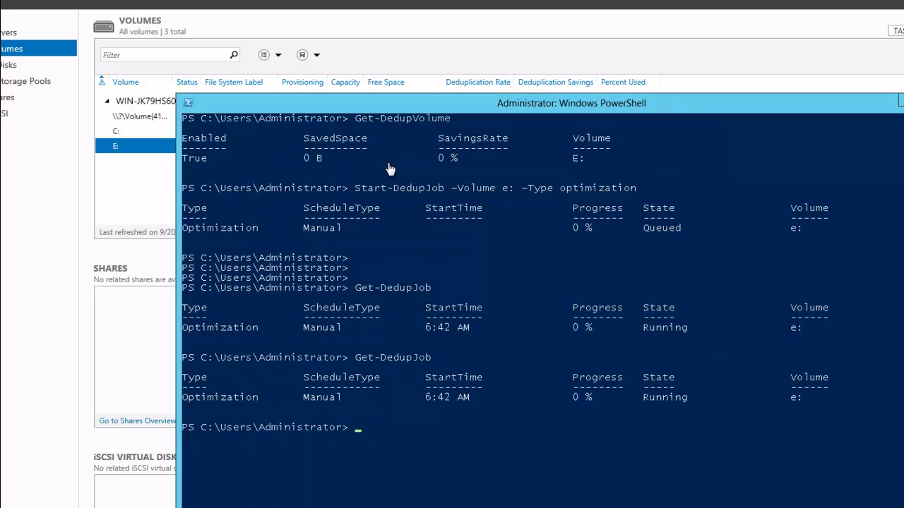
Rerun Get-DedupJob to see E:'s job still Running at 0%, and move the PowerShell window.
key(Up)
key(Return)
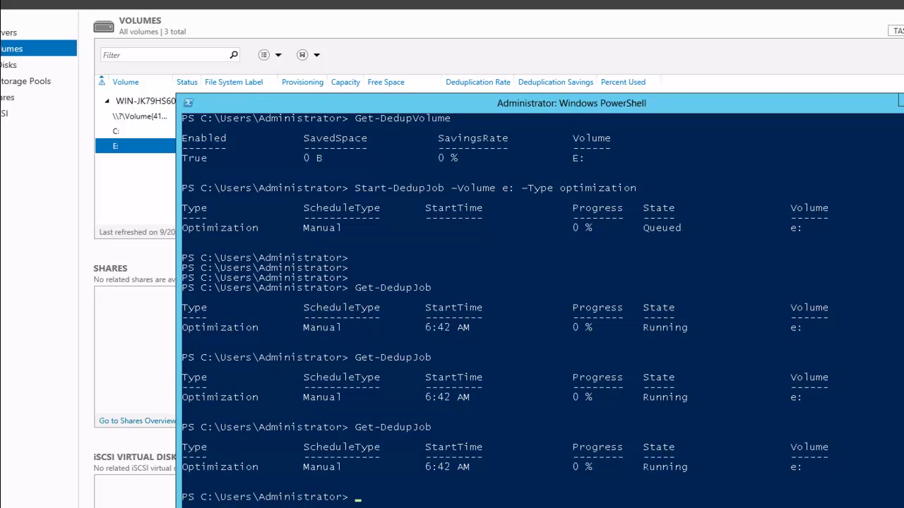
drag(423, 154, 361, 147)
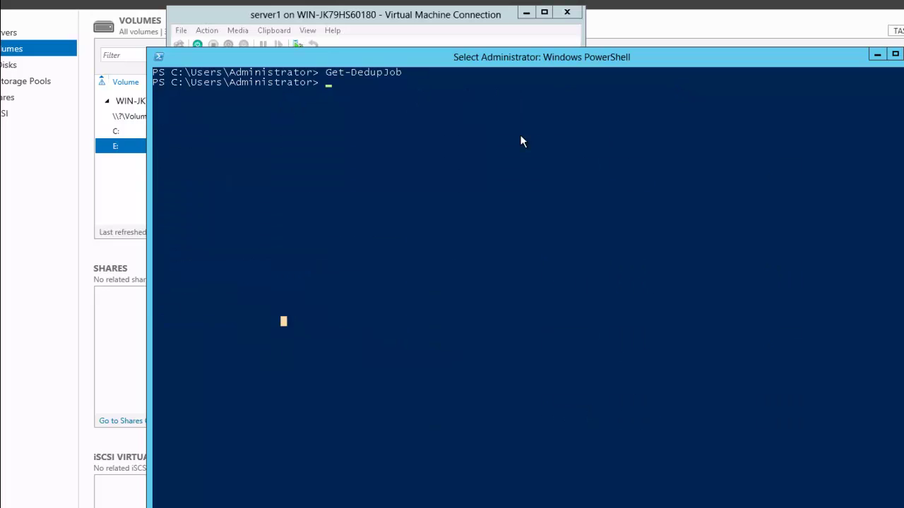
Rerun Get-DedupJob to confirm the optimization job on E: has finished.
click(521, 136)
key(Escape)
key(Up)
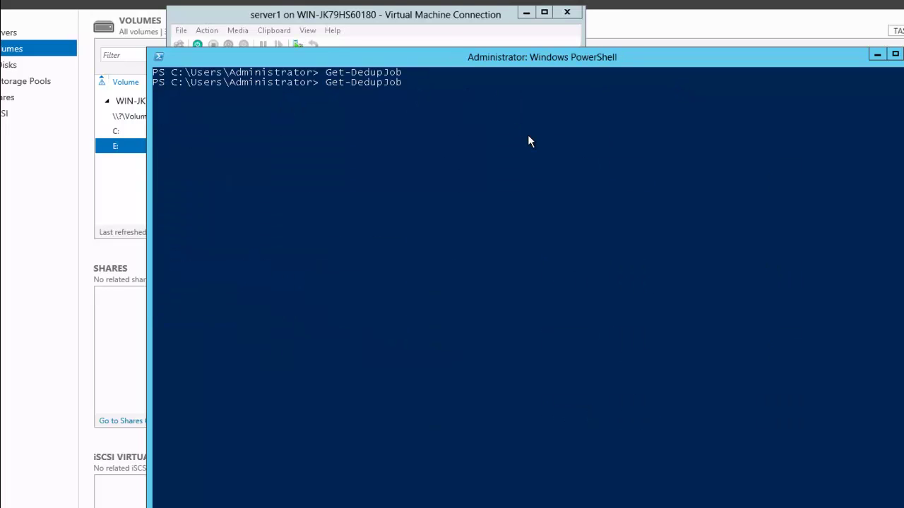
key(Return)
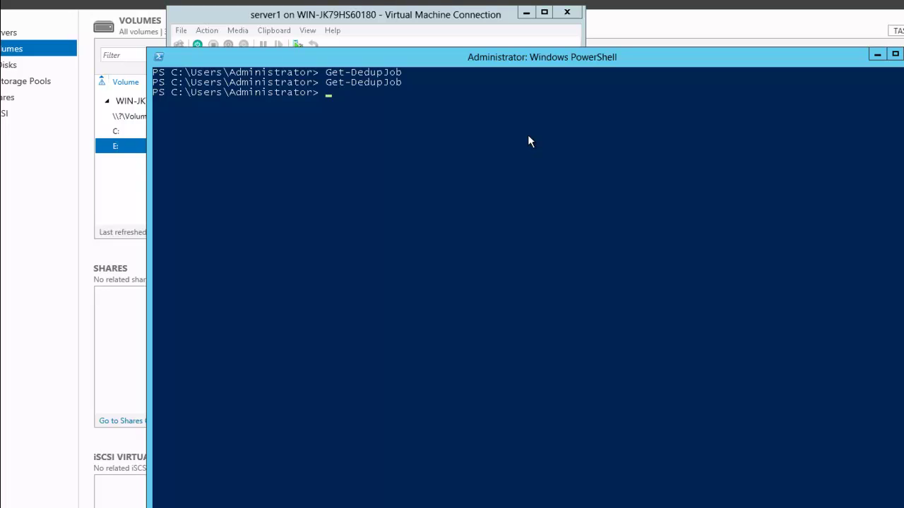
Run Get-DedupVolume, showing E: with 48.39 GB saved at 90% savings.
text(get-de)
key(Tab)
key(Tab)
key(Tab)
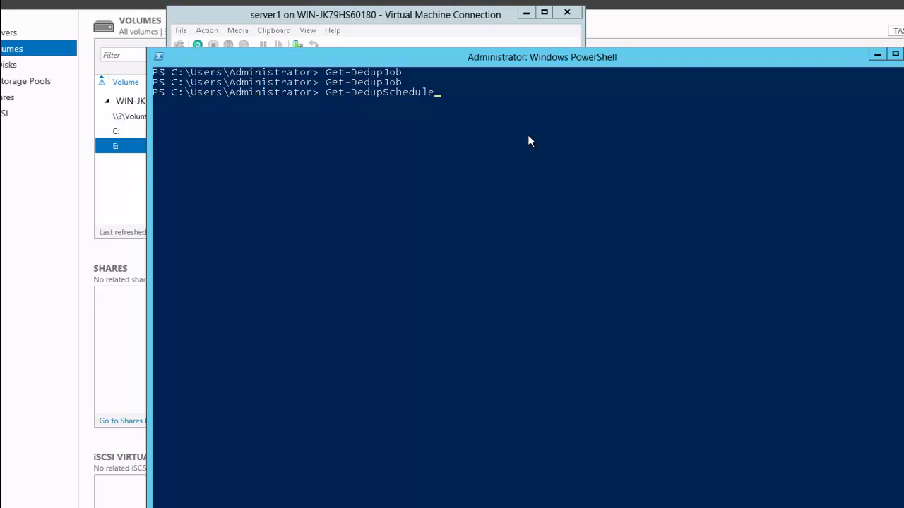
key(Tab)
key(Tab)
key(Return)
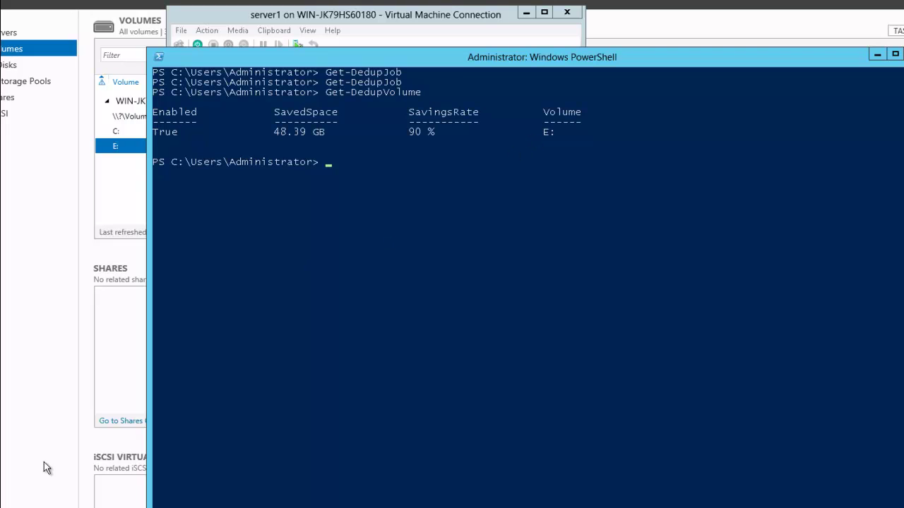
click(49, 436)
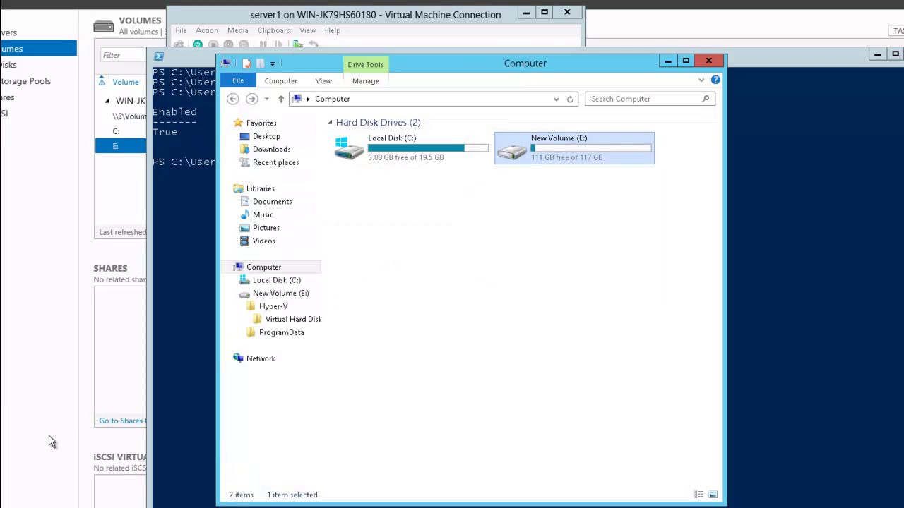
click(556, 167)
double_click(606, 151)
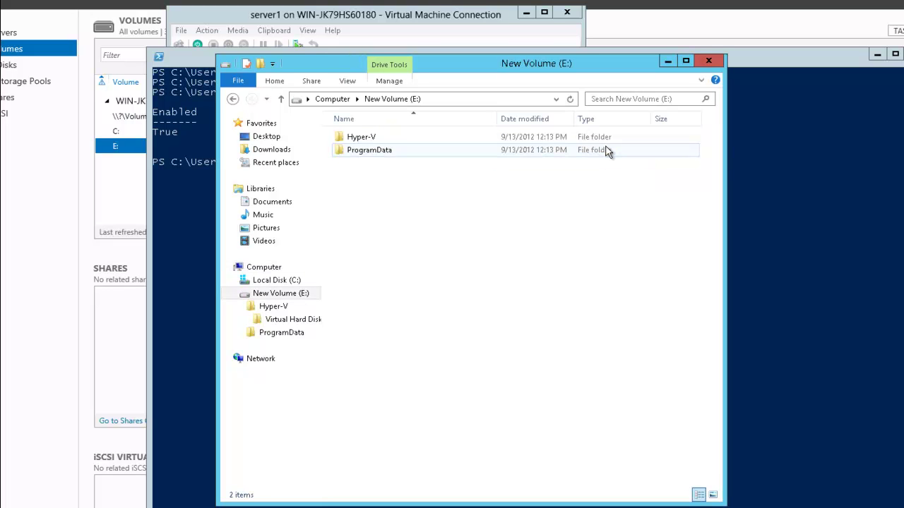
click(380, 138)
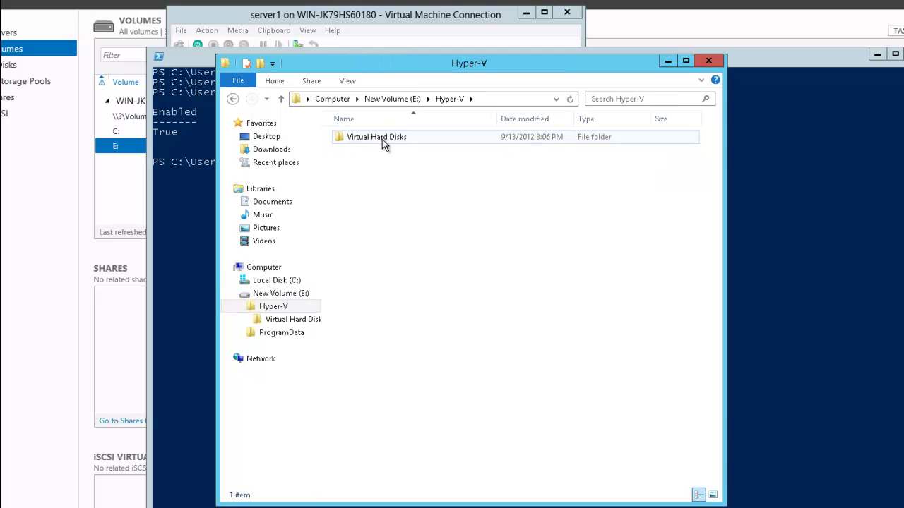
double_click(387, 141)
drag(562, 279, 357, 130)
drag(403, 187, 470, 258)
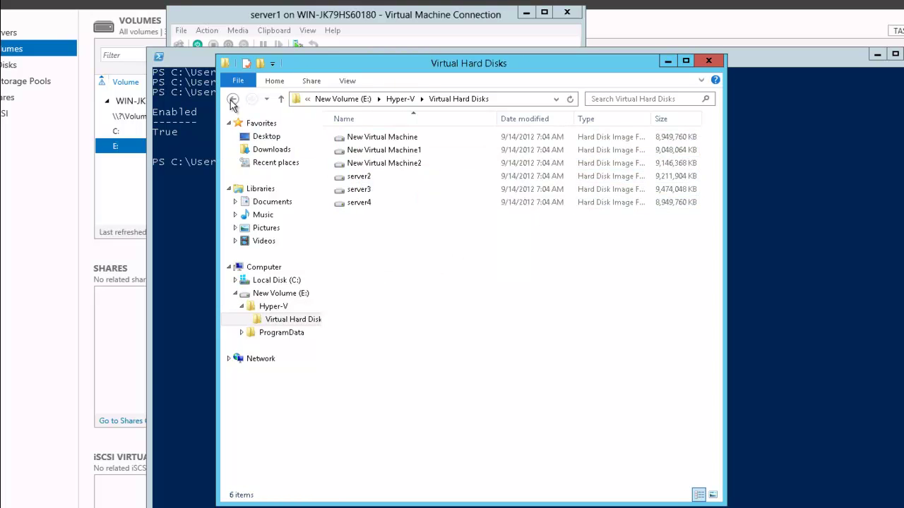
click(232, 101)
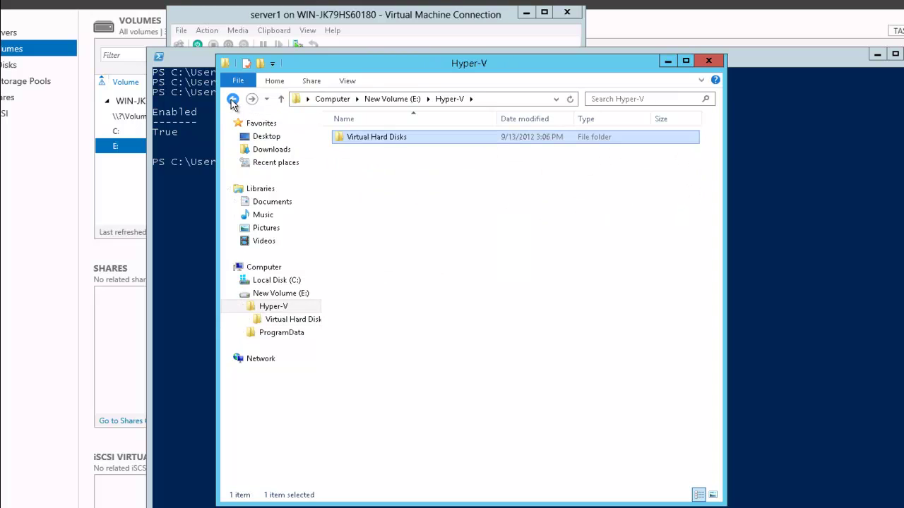
click(232, 100)
click(232, 99)
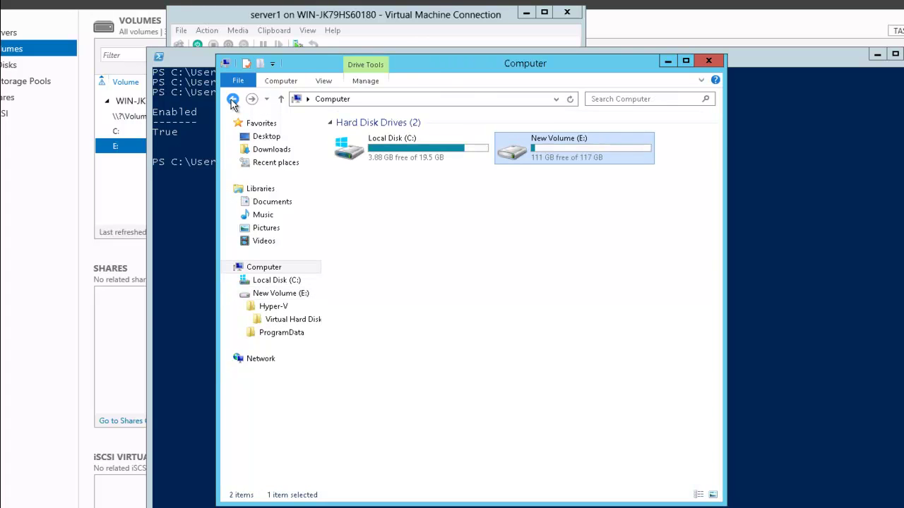
mouse_move(87, 507)
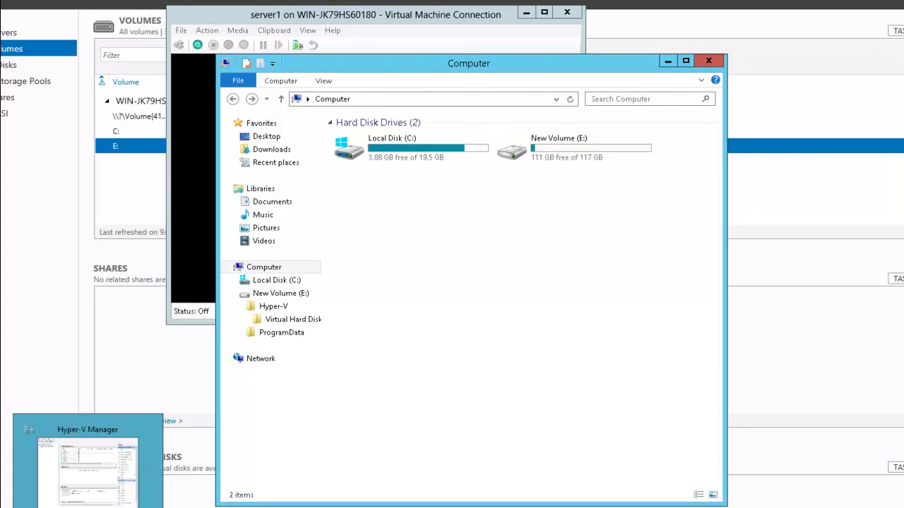
Select server1 through Server6 in Hyper-V Manager and start all six virtual machines.
click(87, 466)
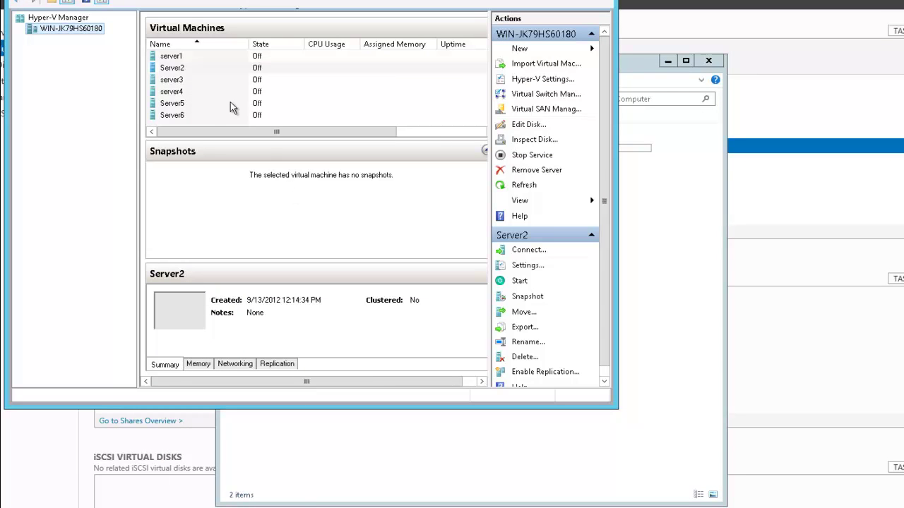
click(174, 57)
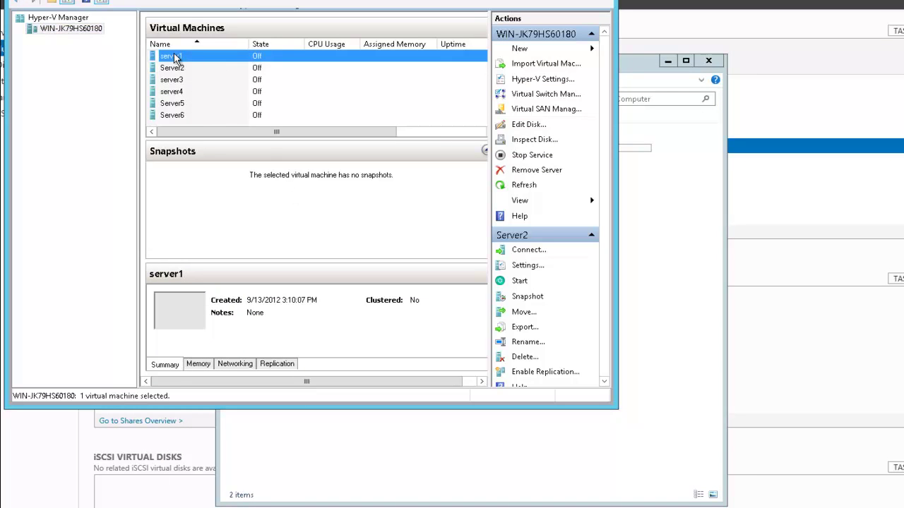
shift+click(175, 117)
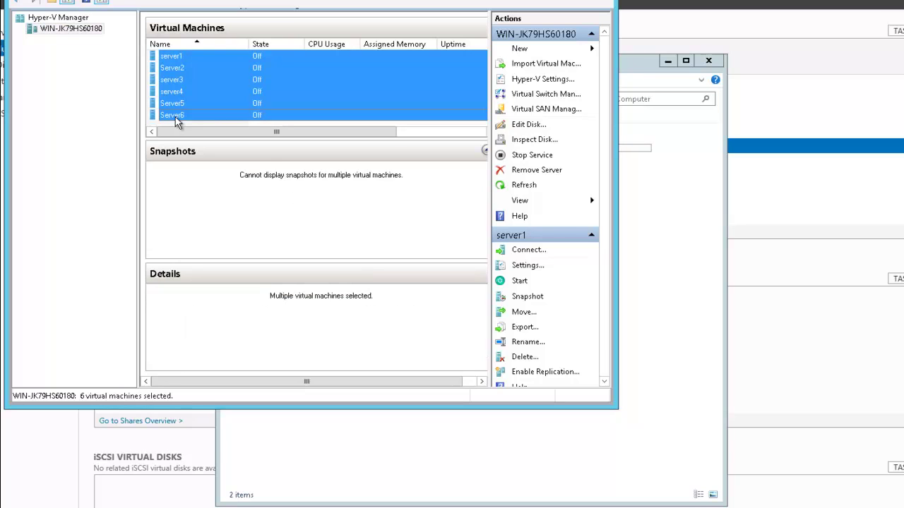
right_click(185, 80)
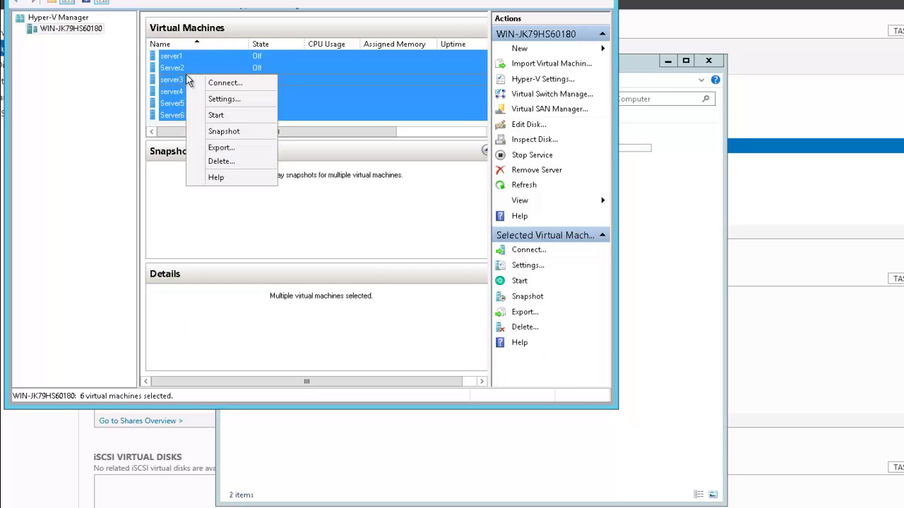
click(217, 116)
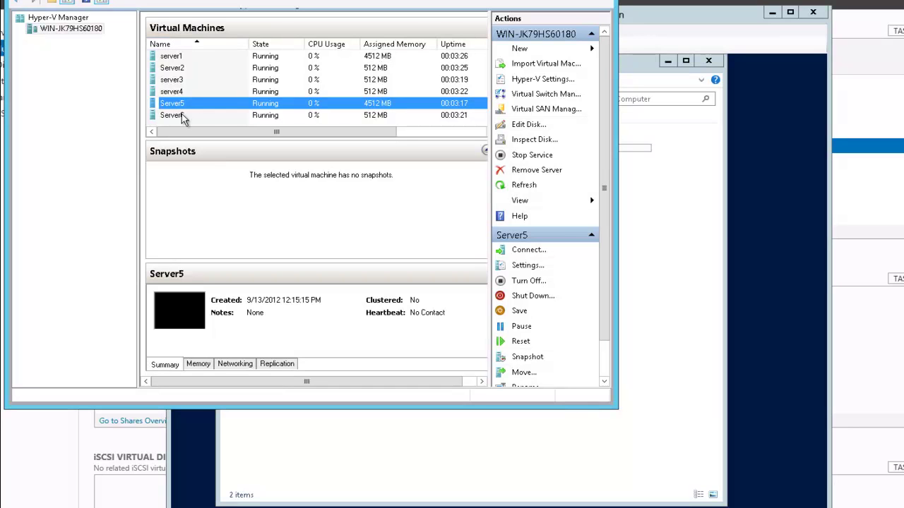
click(65, 19)
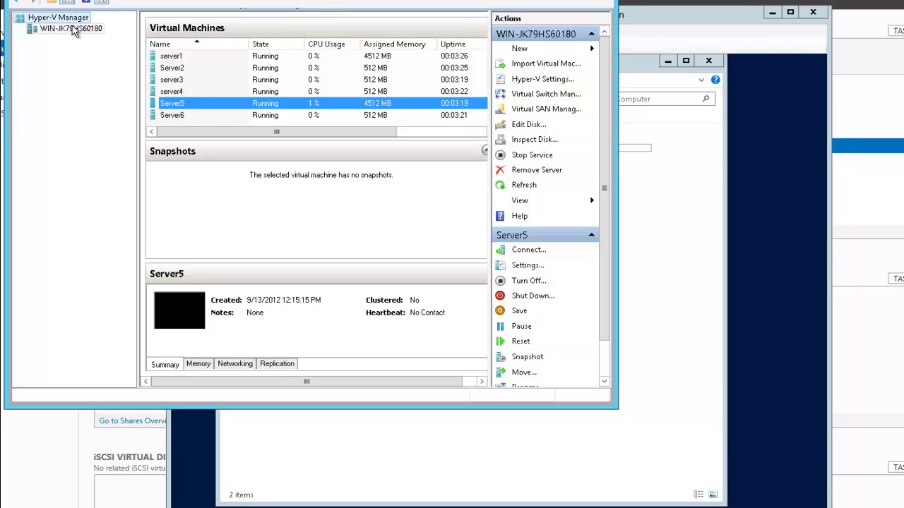
click(74, 29)
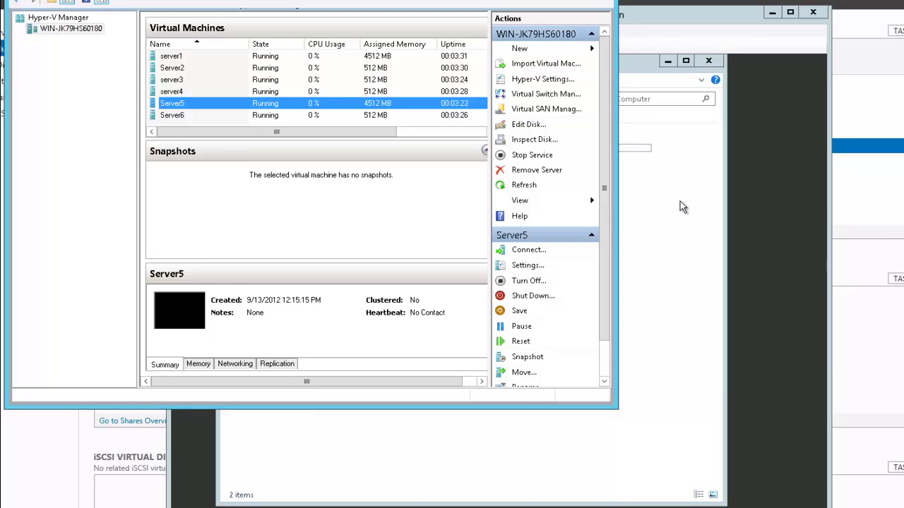
Refresh the Computer view to show E: with 100 GB free of 117 GB, and minimize the server1 console.
click(633, 200)
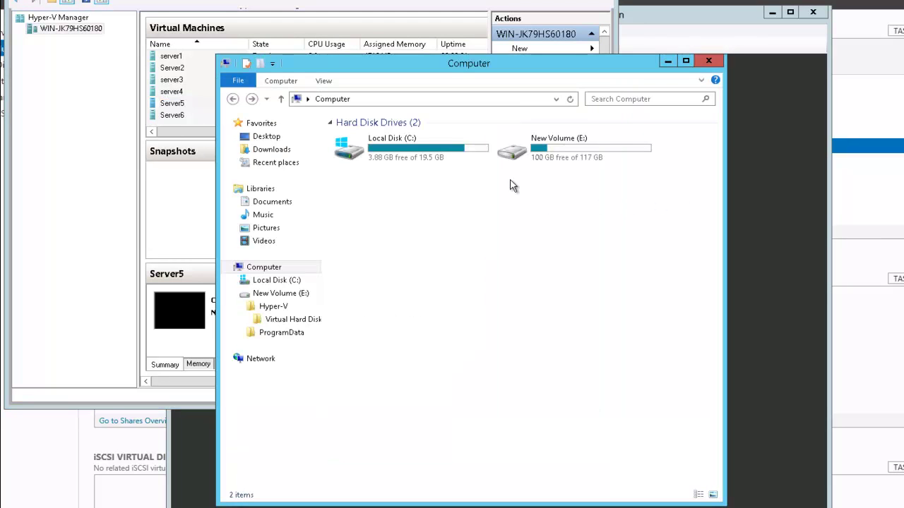
right_click(503, 185)
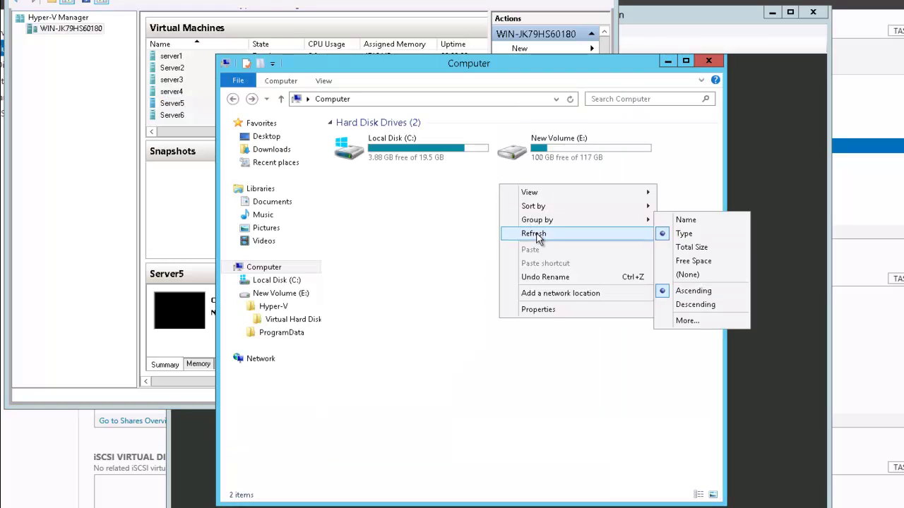
key(Escape)
key(Escape)
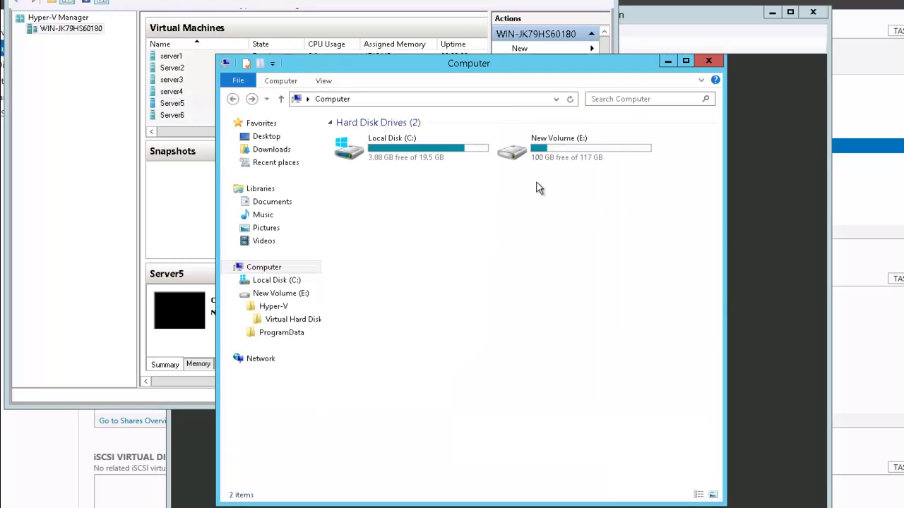
click(757, 189)
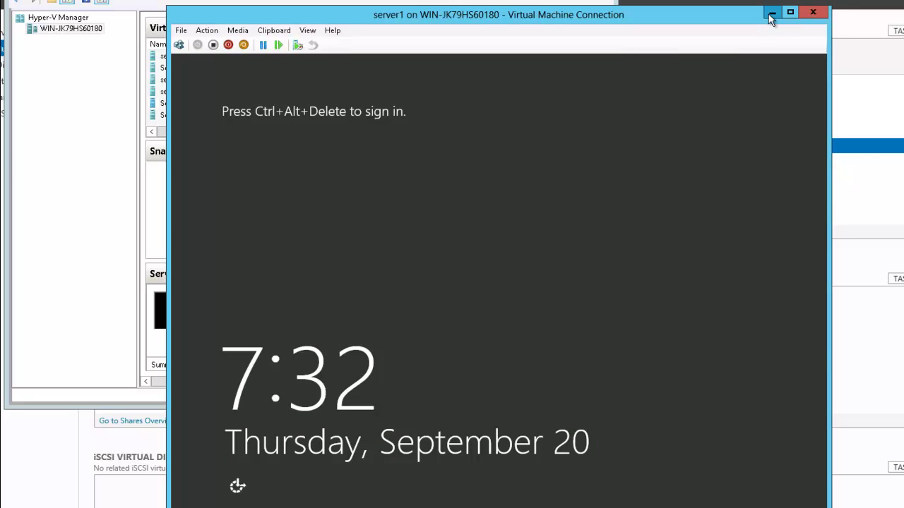
click(771, 13)
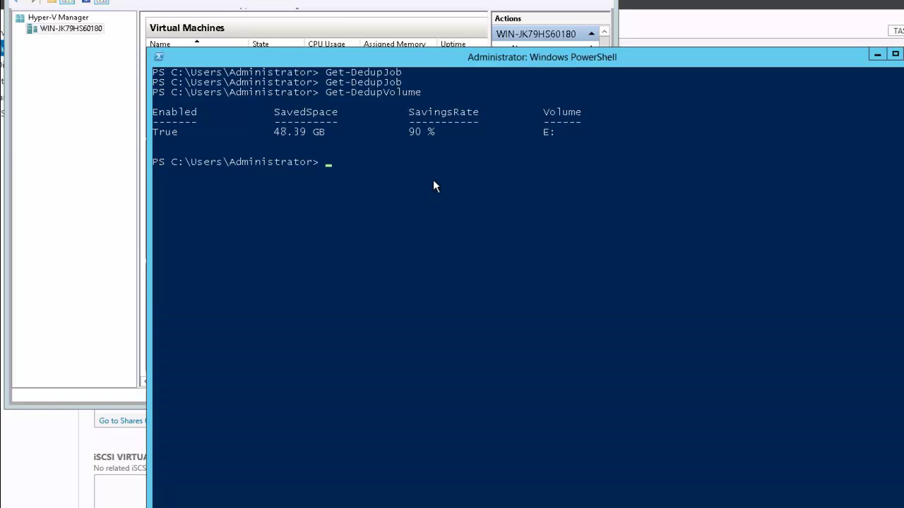
Rerun Get-DedupVolume in PowerShell, now reporting 74% savings on E:.
click(435, 180)
key(Up)
key(Return)
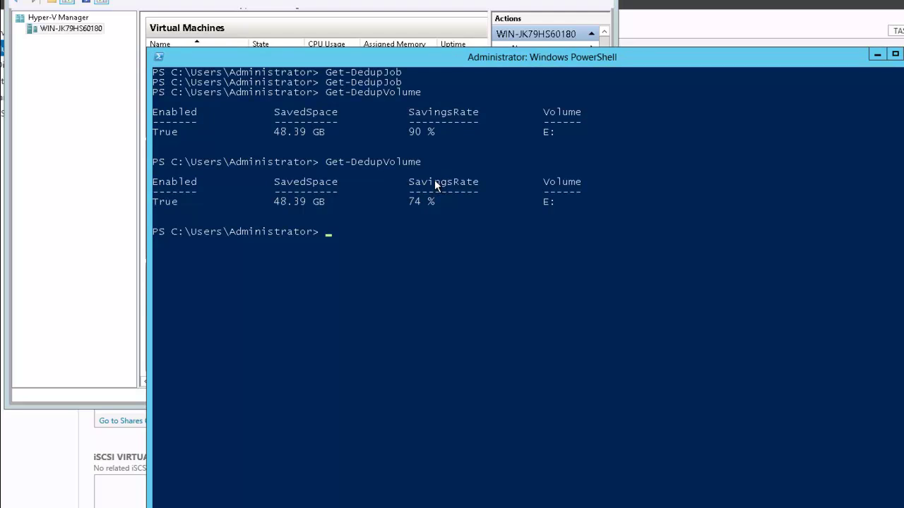
key(alt+Tab)
Turn off all six virtual machines at once and confirm server3 has stopped.
shift+click(198, 115)
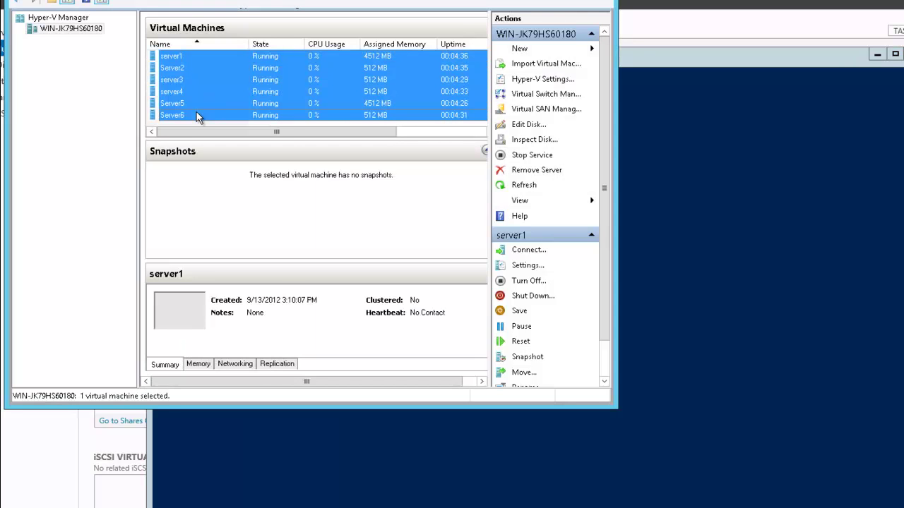
right_click(199, 116)
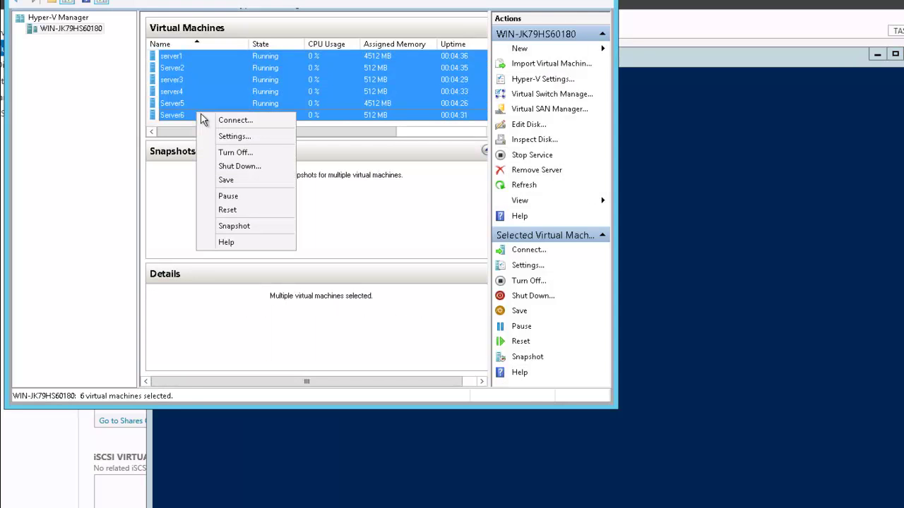
click(242, 154)
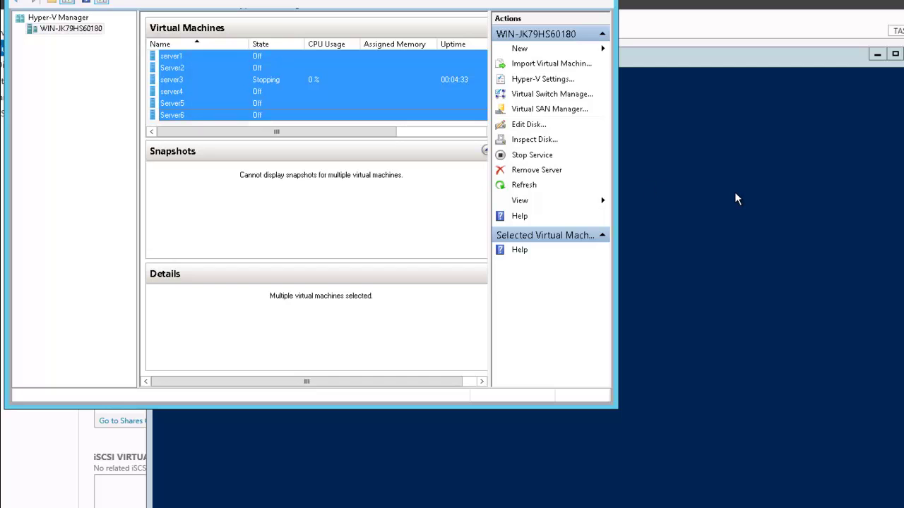
click(315, 81)
Run Get-DedupVolume to show E: with 48.39 GB saved at 89% savings.
click(737, 125)
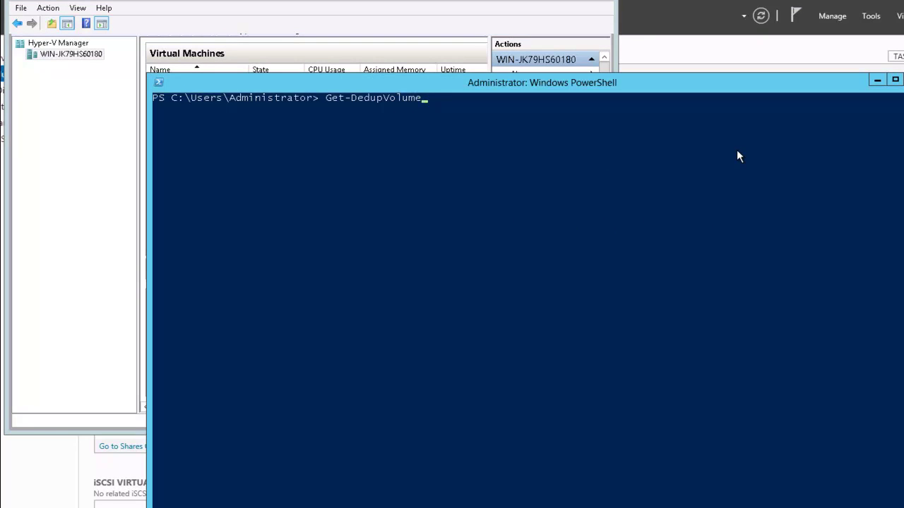
key(Return)
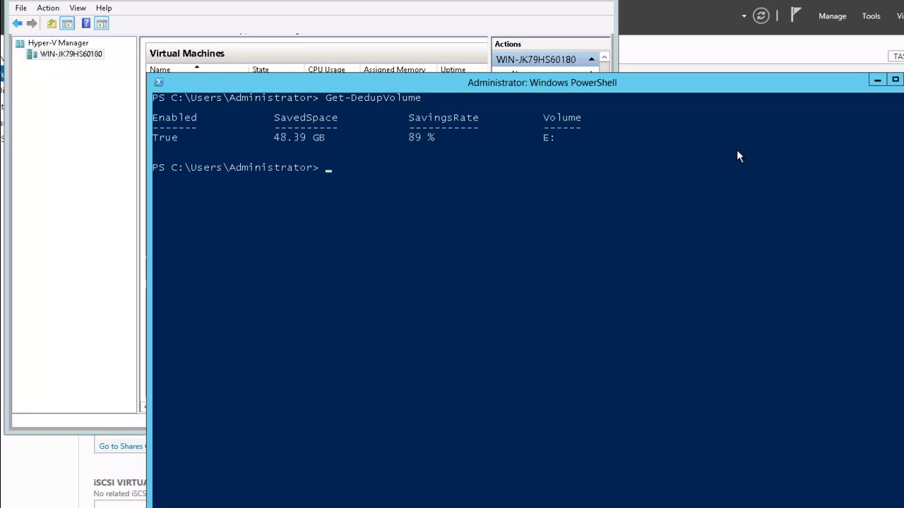